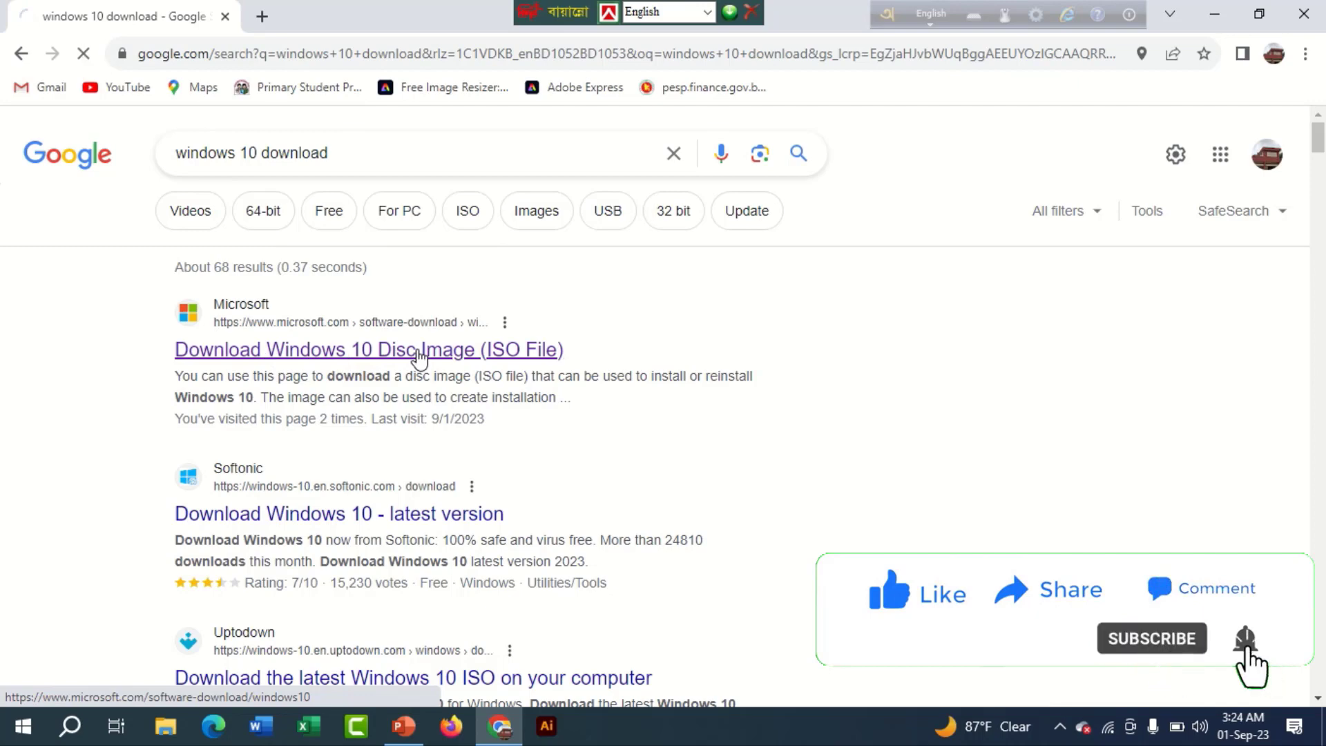
Open Microsoft's Windows 10 Disc Image download page from the search results and download the media creation tool
left_click(419, 352)
scroll(418, 354, "down", 7)
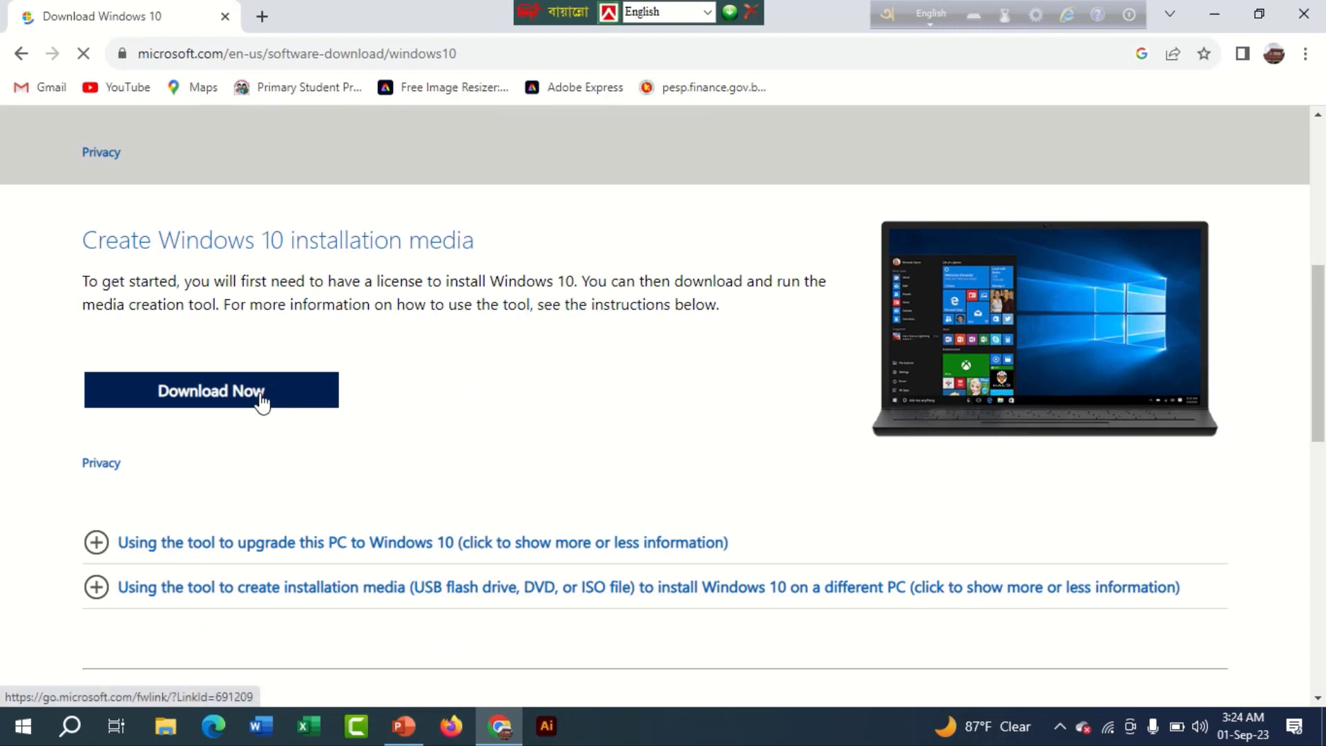
left_click(261, 402)
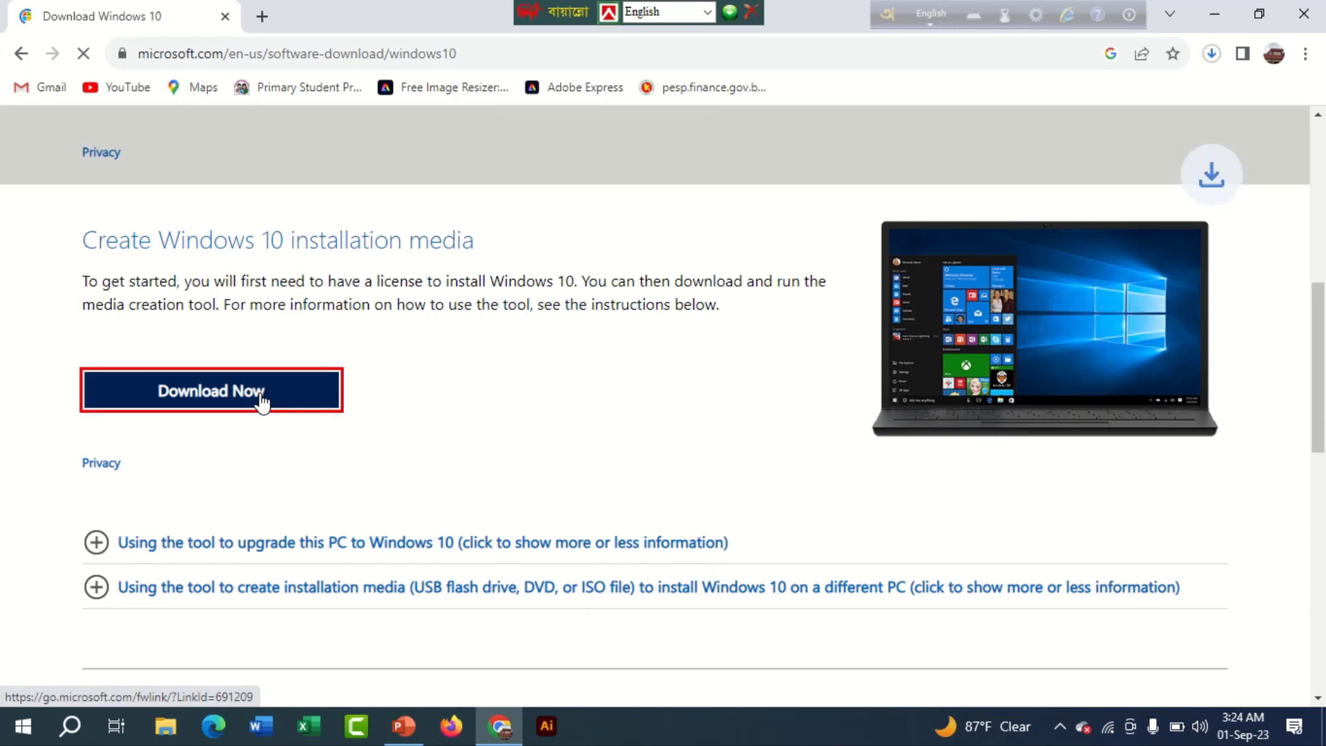
Run the downloaded MediaCreationTool22H2 (1).exe and accept the license terms
left_click(1219, 49)
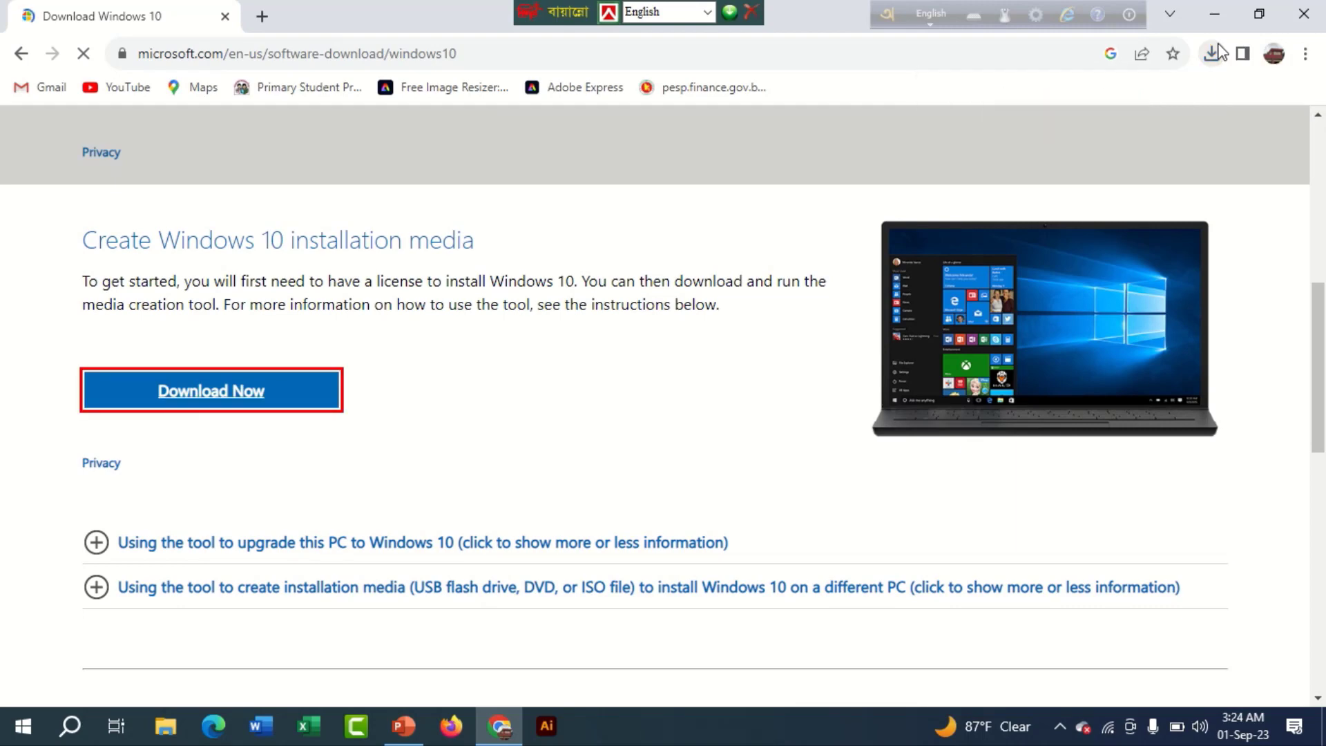
left_click(1218, 52)
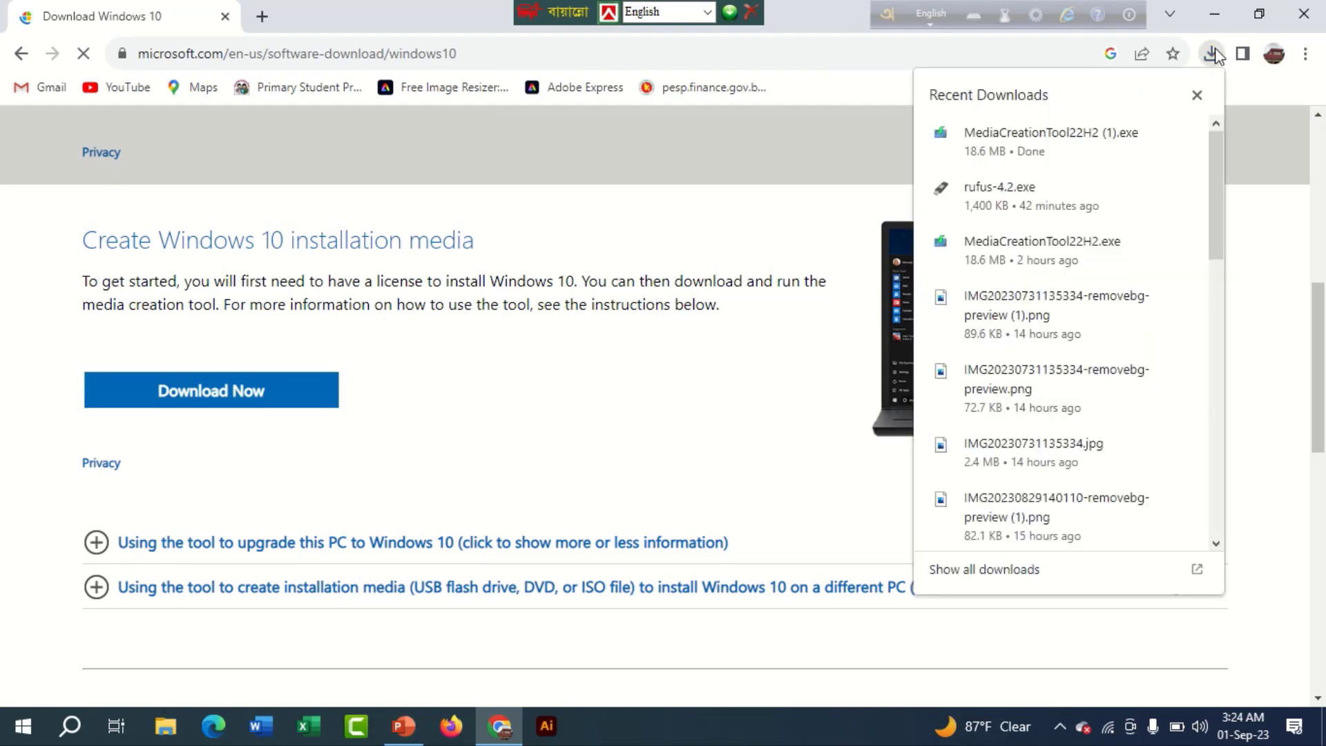
left_click(1047, 139)
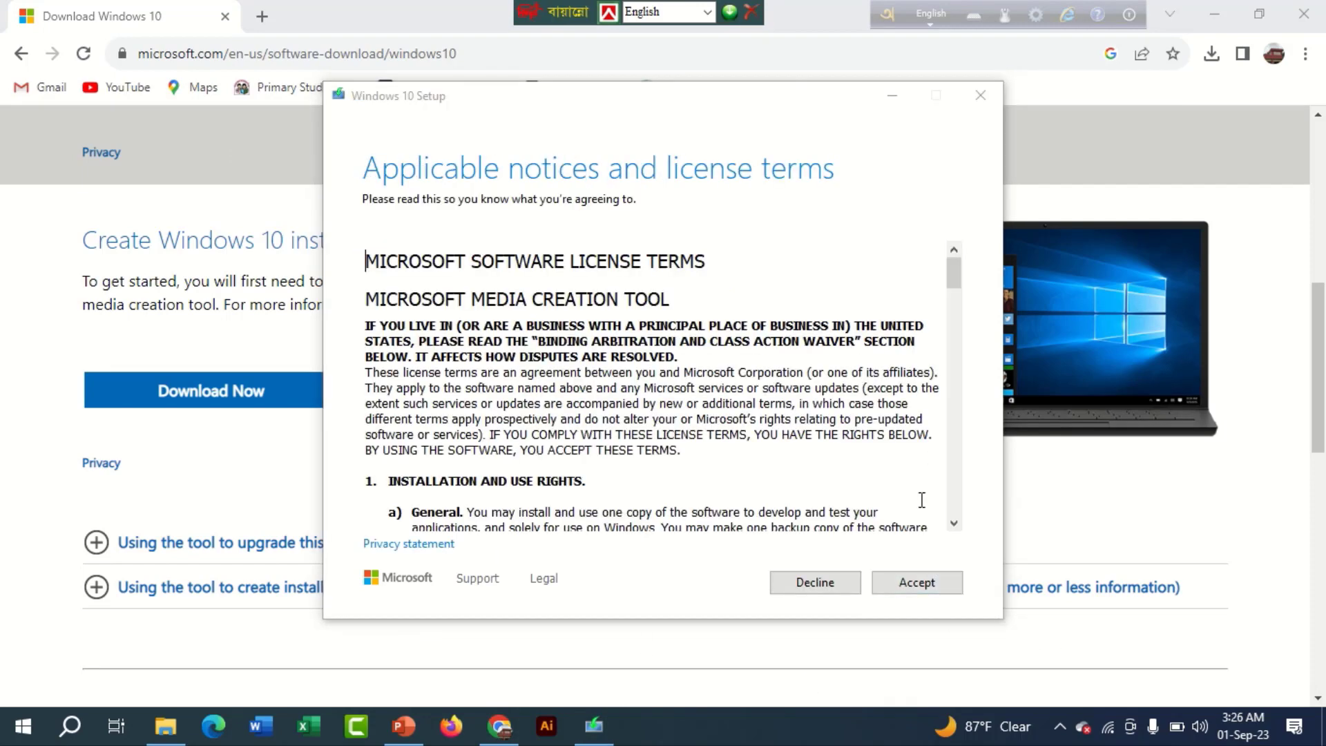
scroll(920, 498, "down", 5)
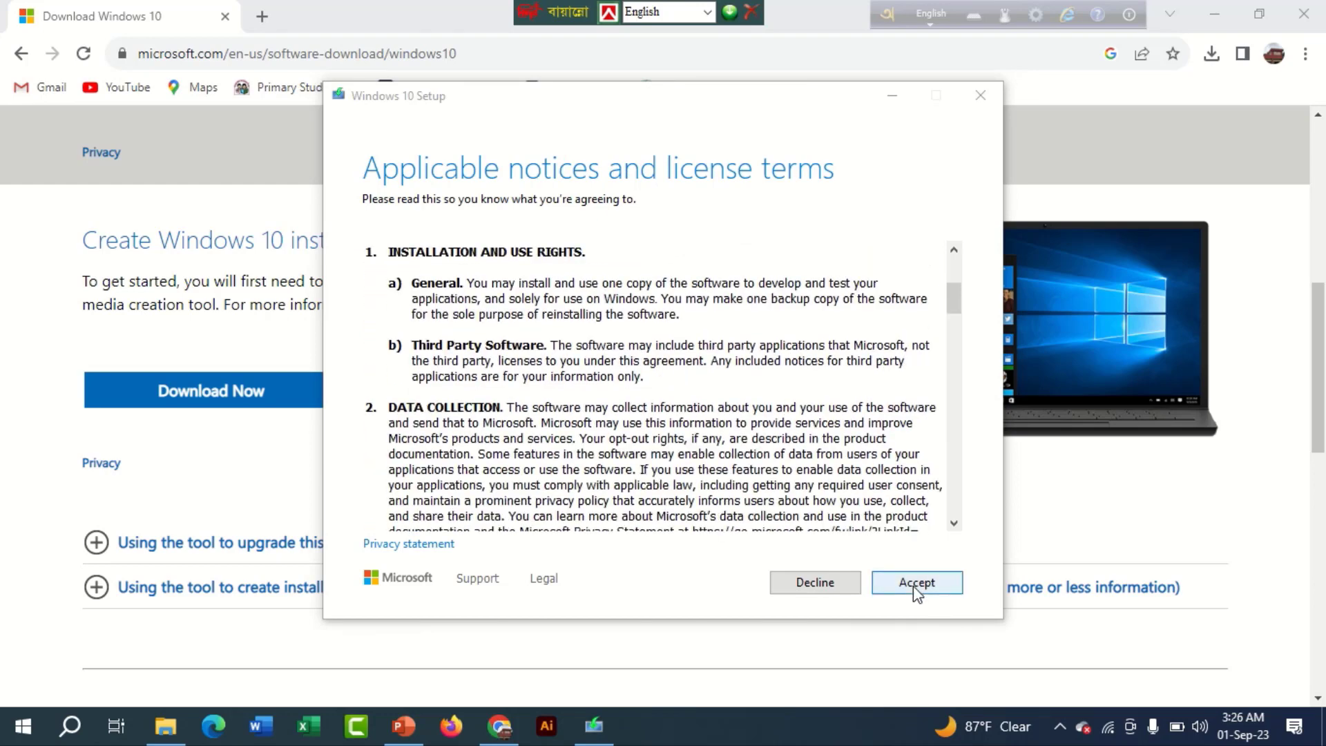
left_click(916, 584)
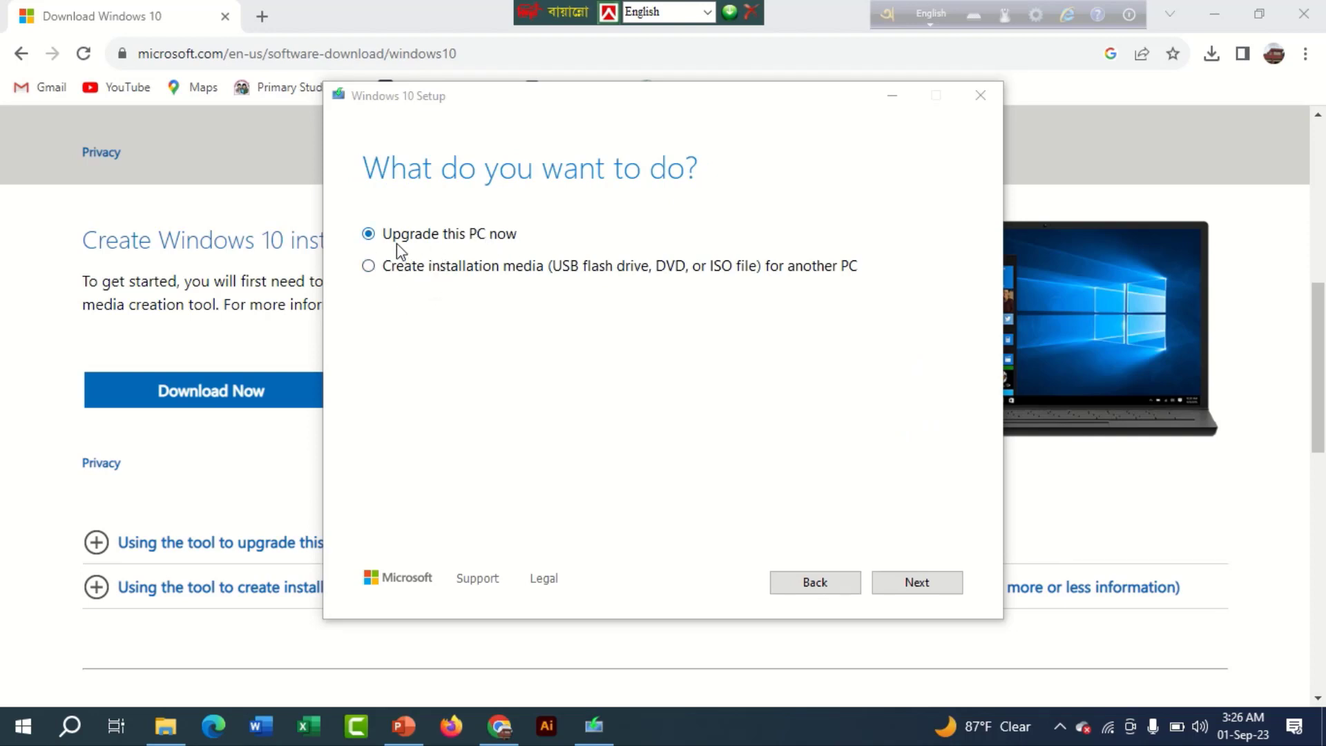
Choose to create installation media for another PC, turn off the recommended options and continue with the 64-bit (x64) architecture
left_click(369, 270)
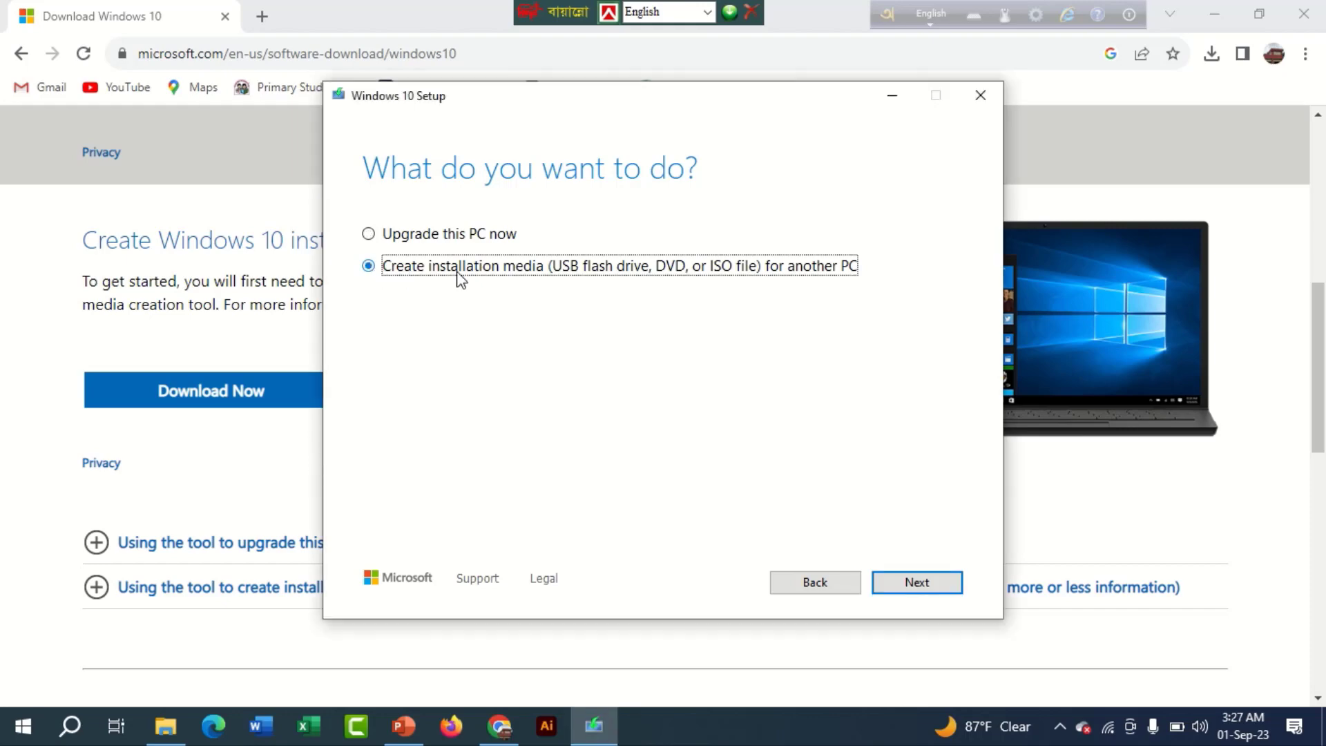
left_click(908, 587)
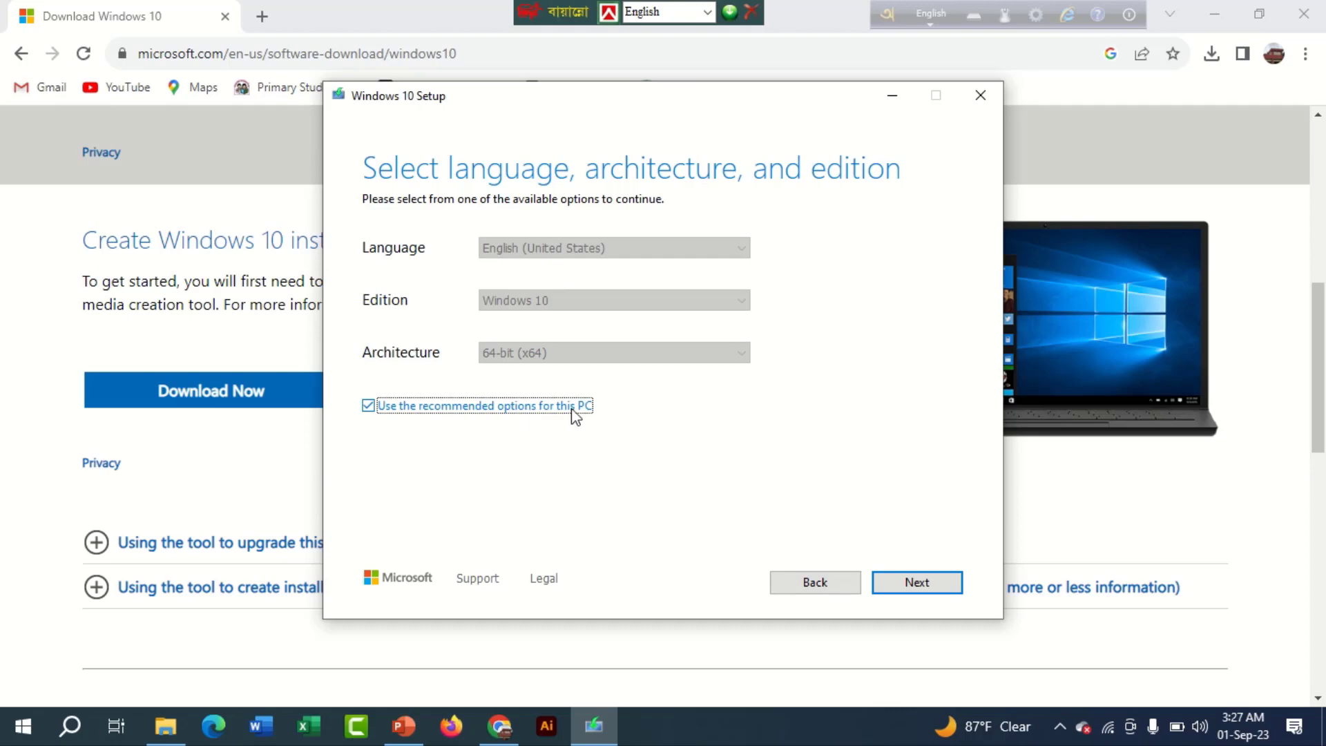
left_click(368, 406)
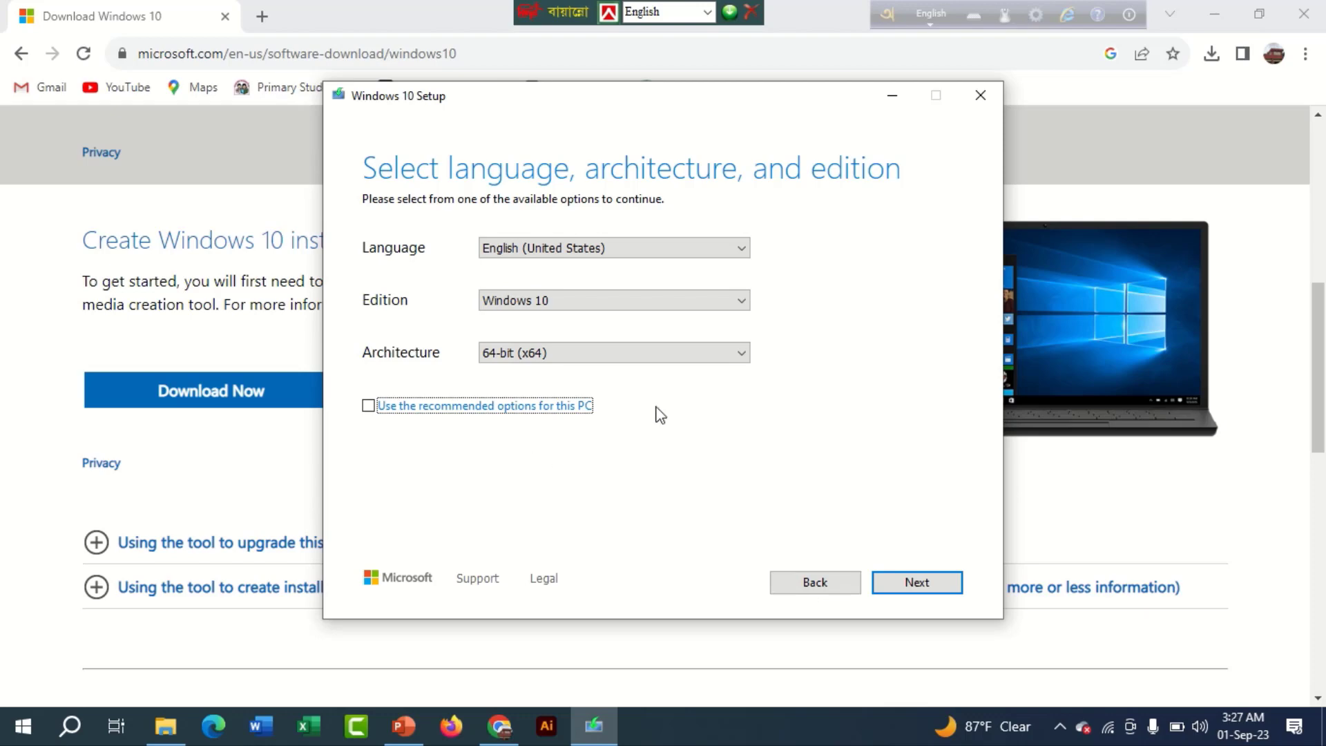
left_click(591, 358)
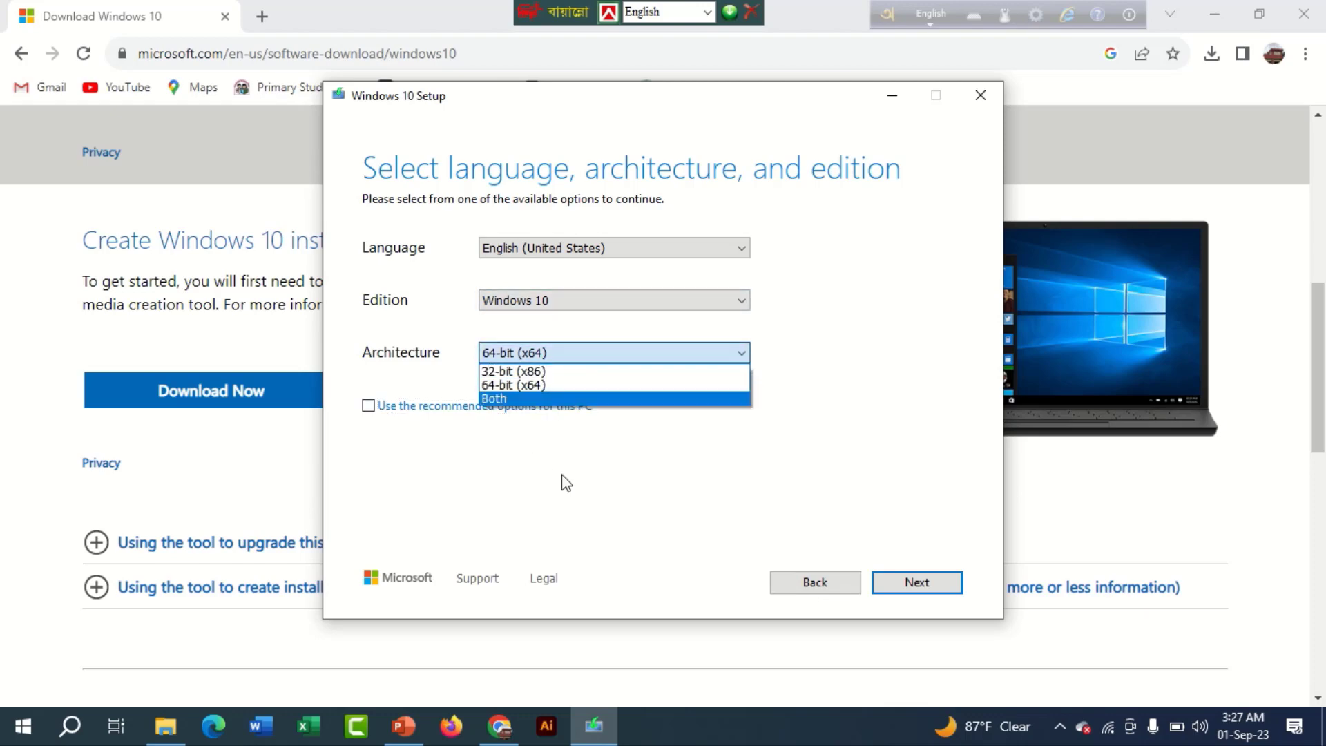
left_click(565, 491)
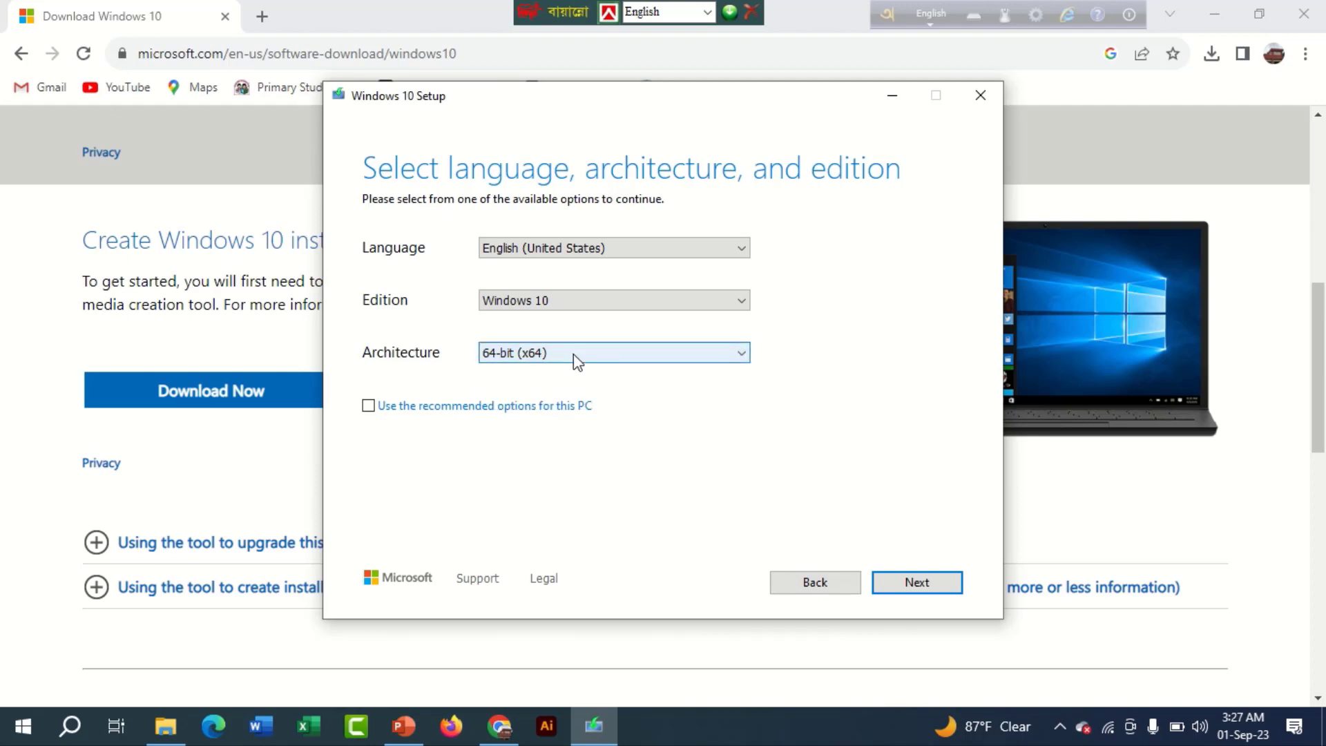
left_click(910, 587)
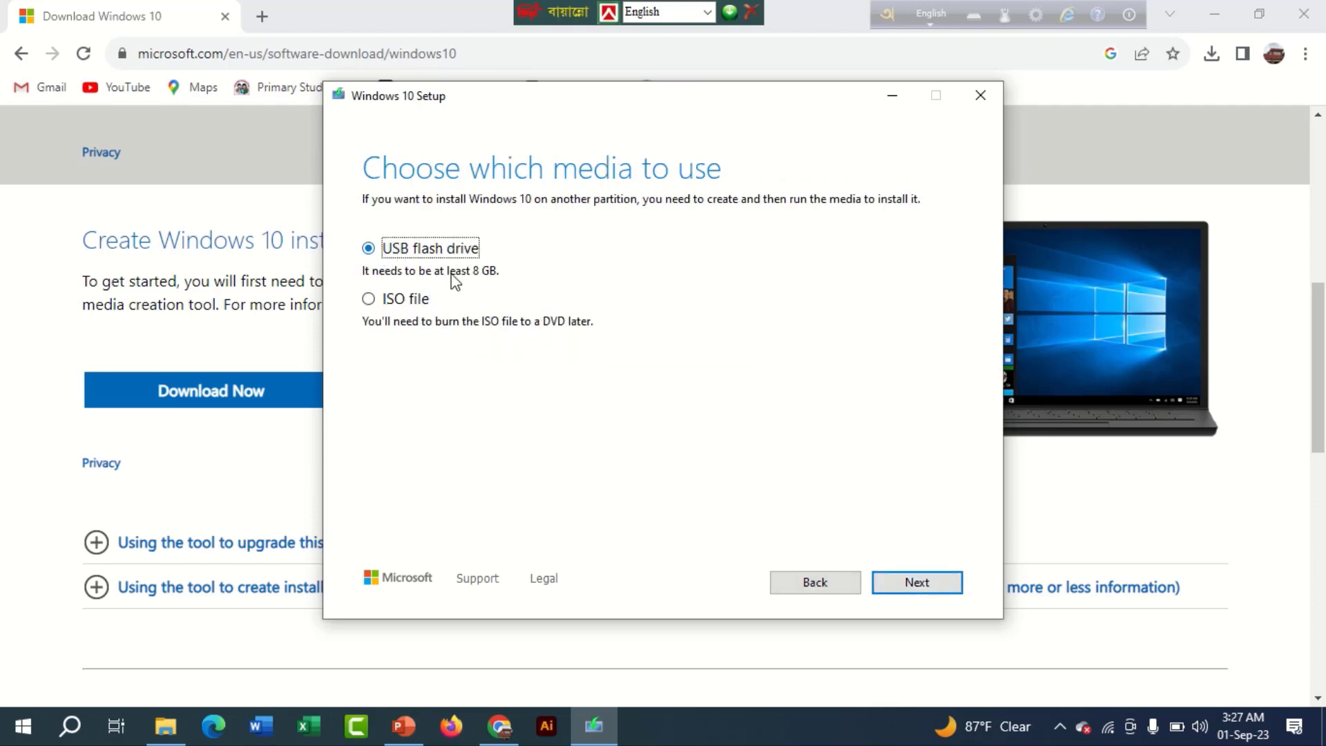
Choose ISO file as the media and save it as Windows on the AUDIO & VIDEO (G:) drive
left_click(368, 300)
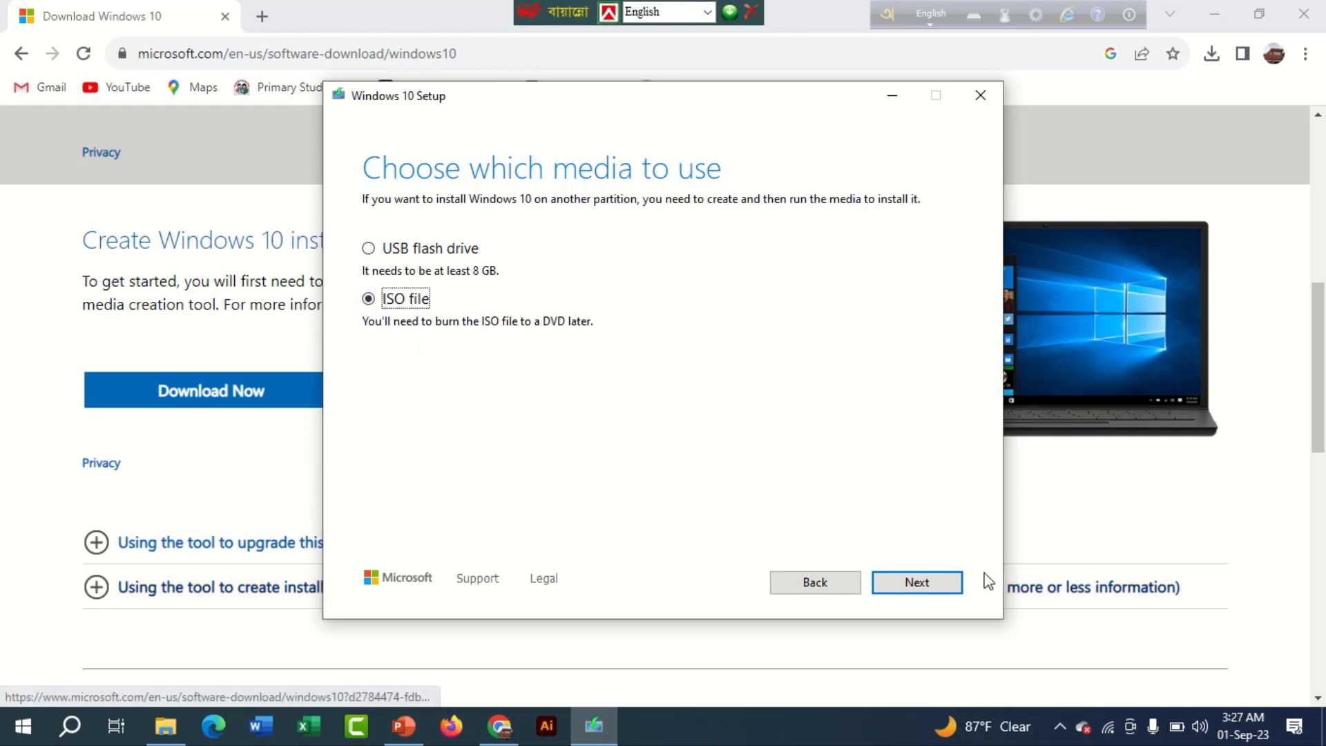
left_click(946, 573)
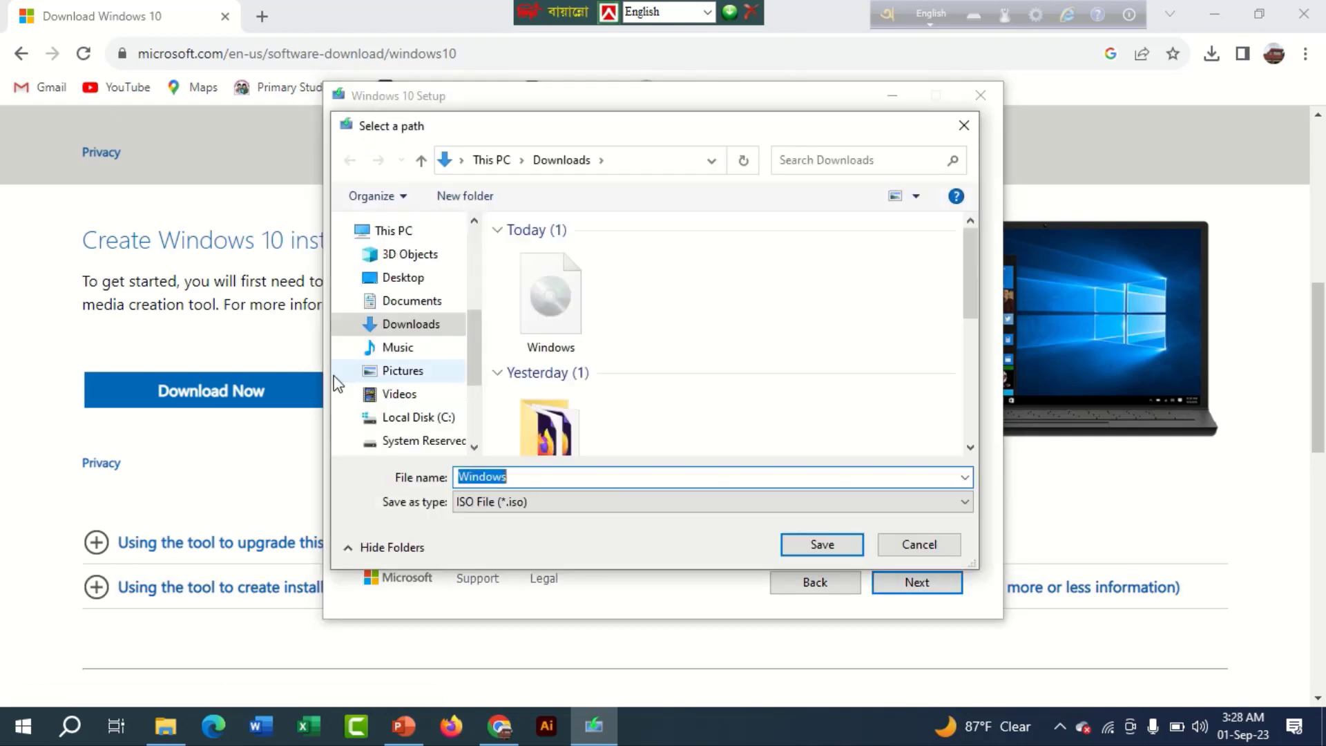
scroll(419, 436, "down", 3)
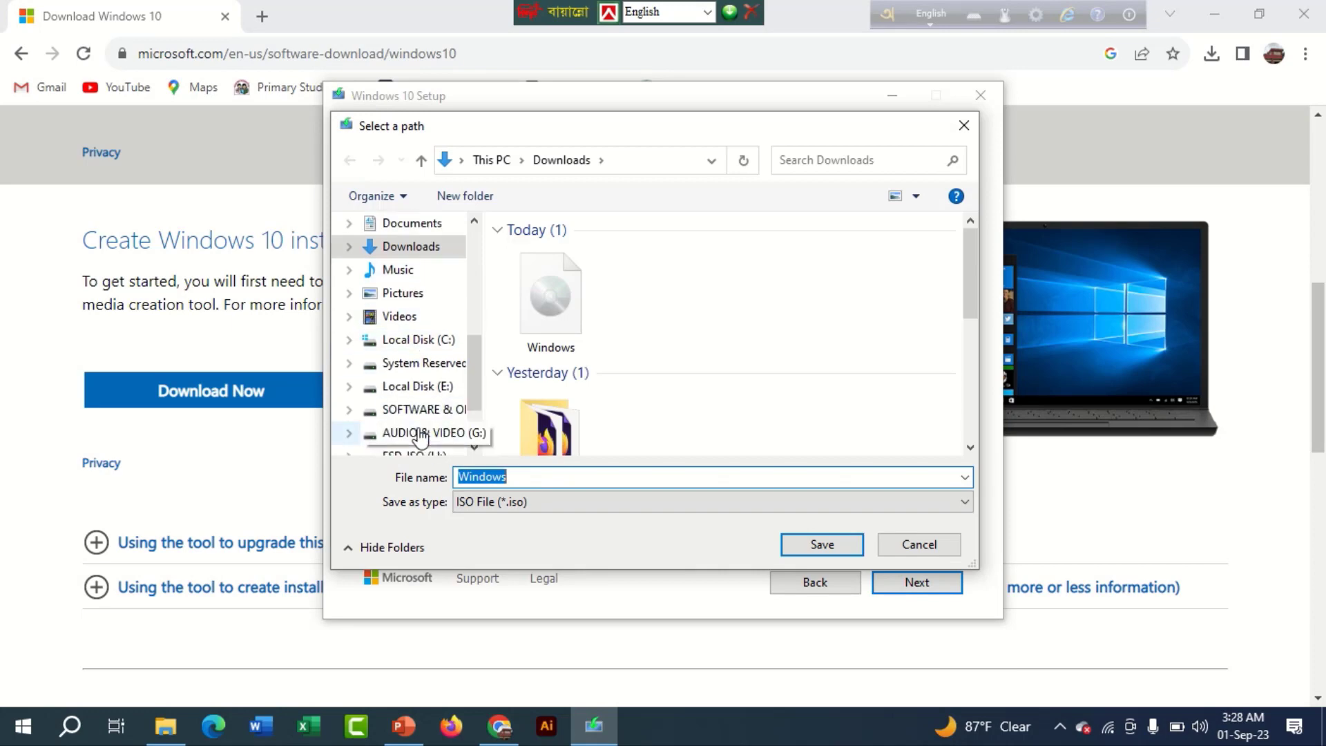
left_click(423, 362)
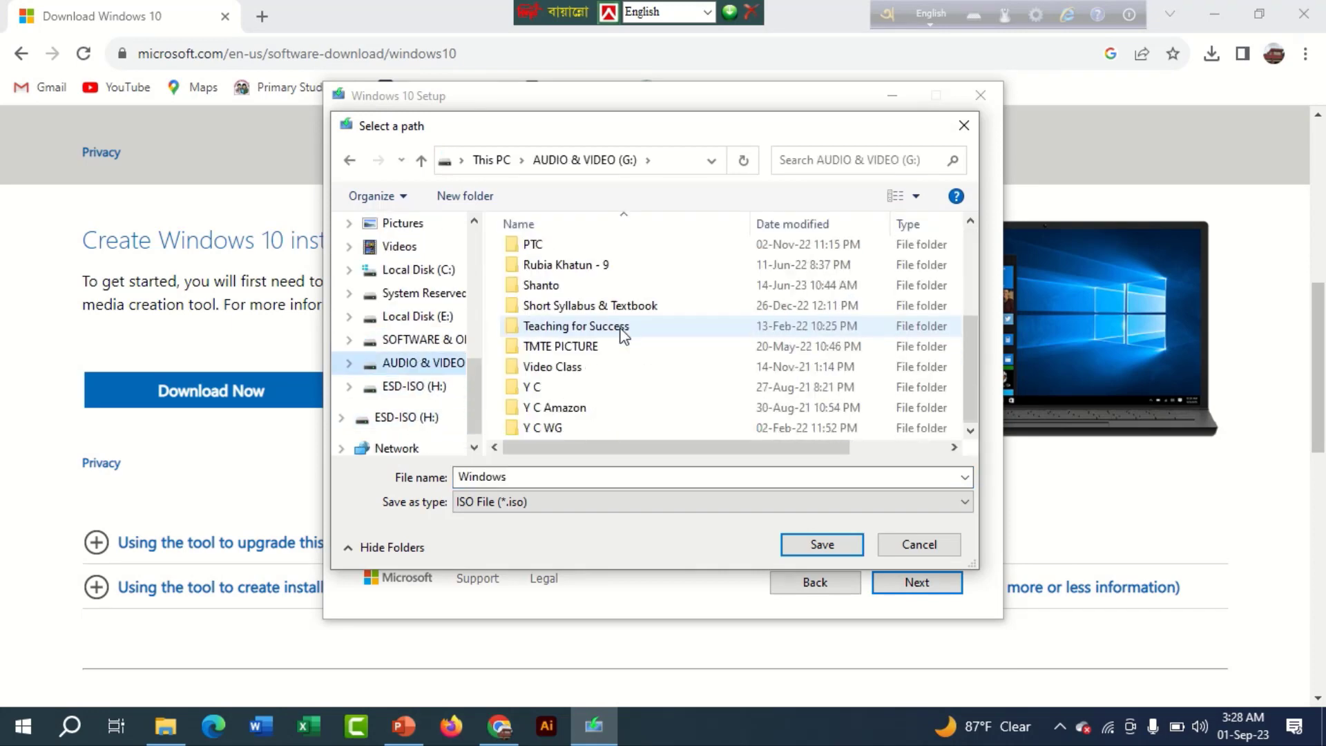
left_click(821, 547)
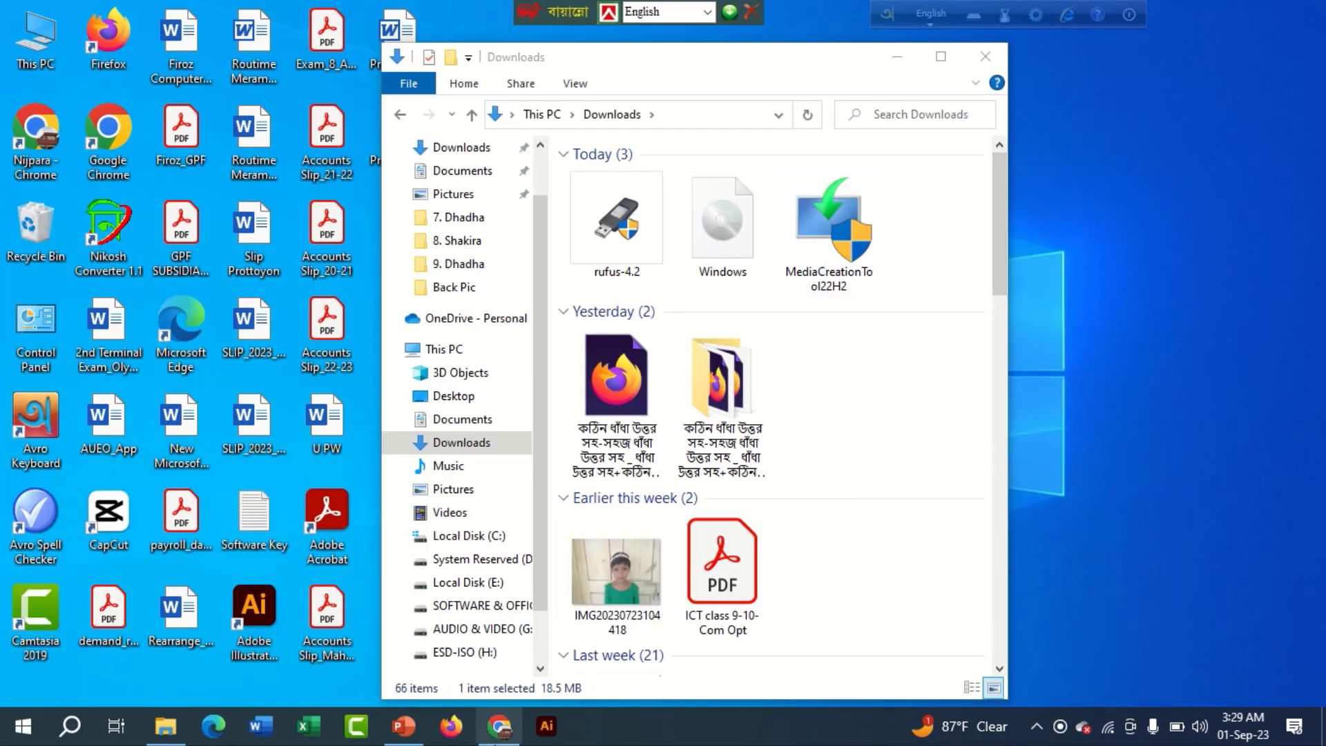
Switch to Chrome and search for "rufus download" in a new tab
mouse_move(500, 727)
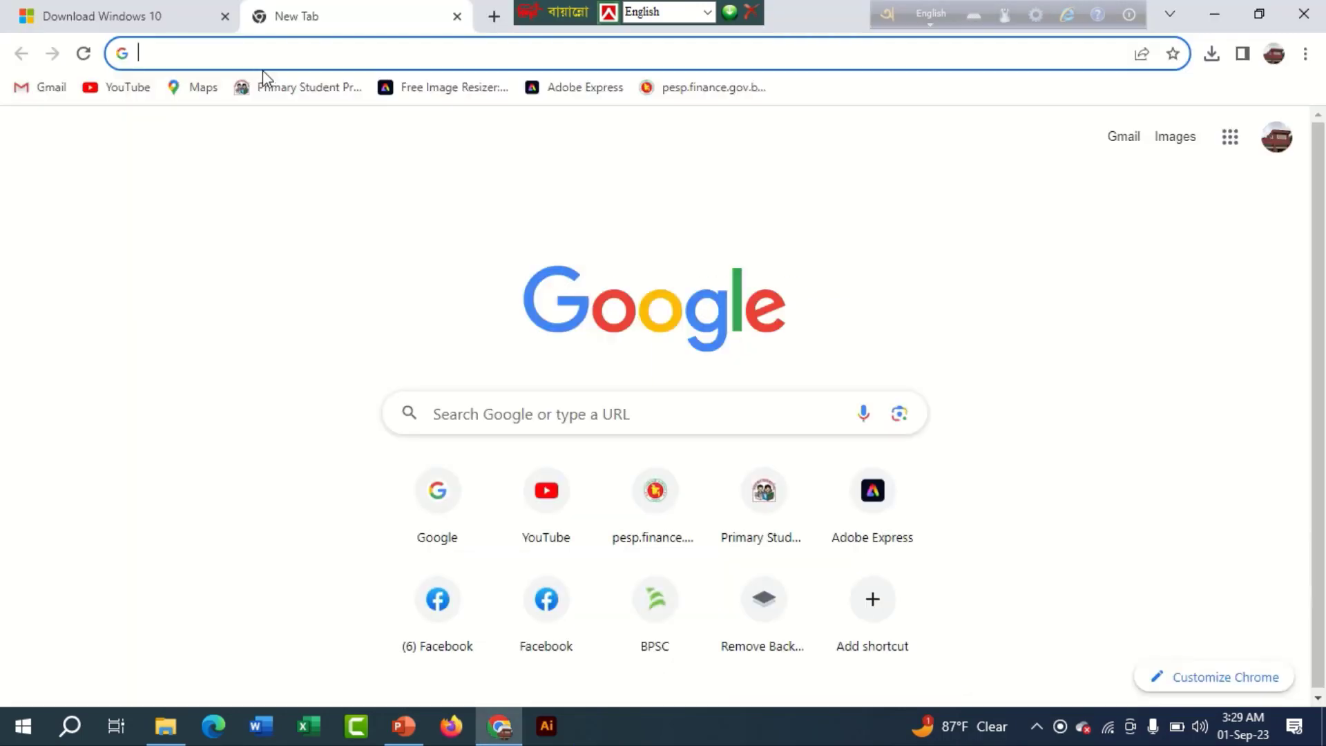
type("r")
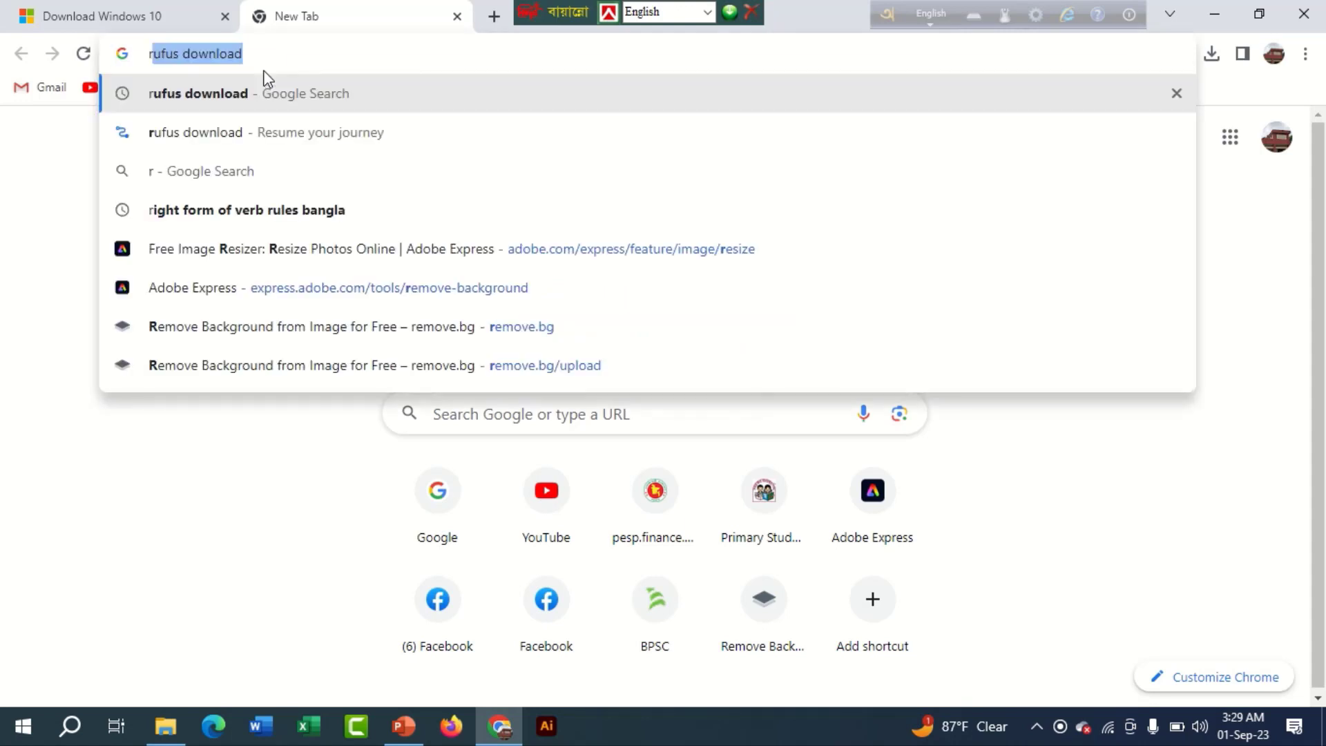
type("ufus")
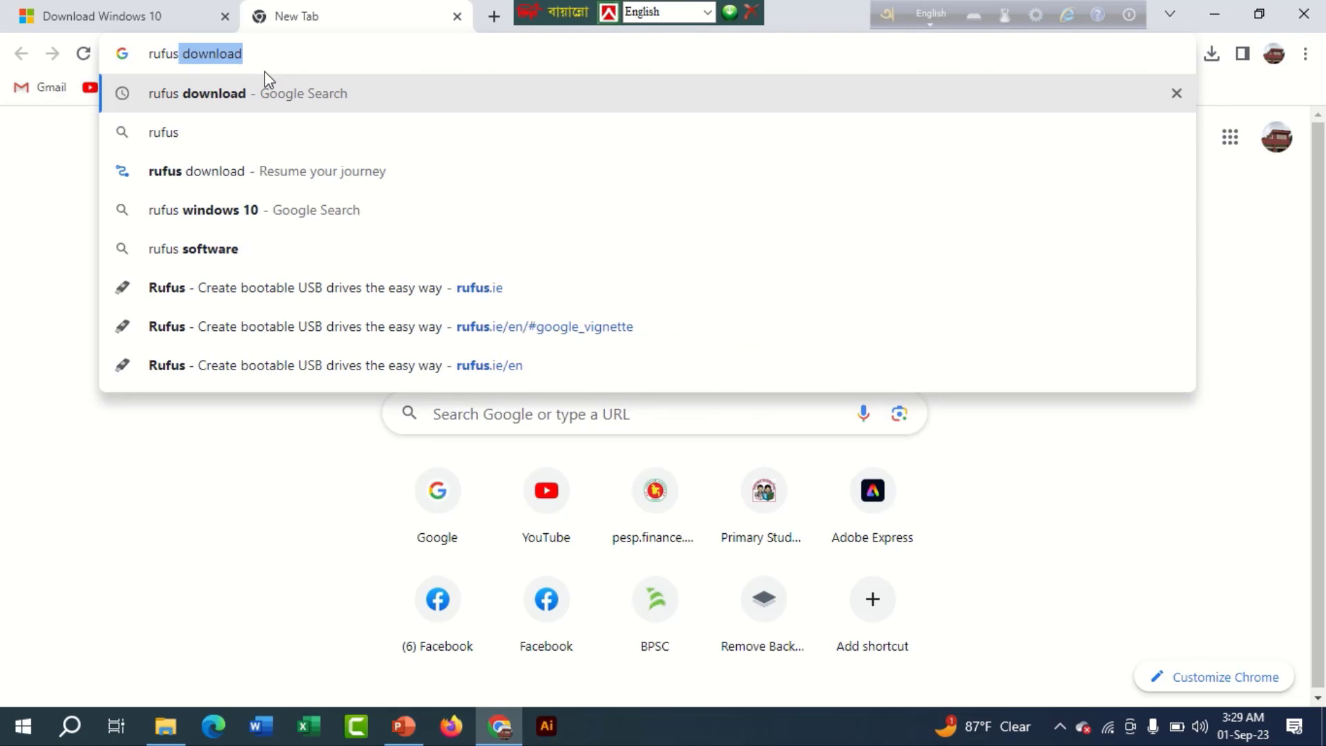
key("Right")
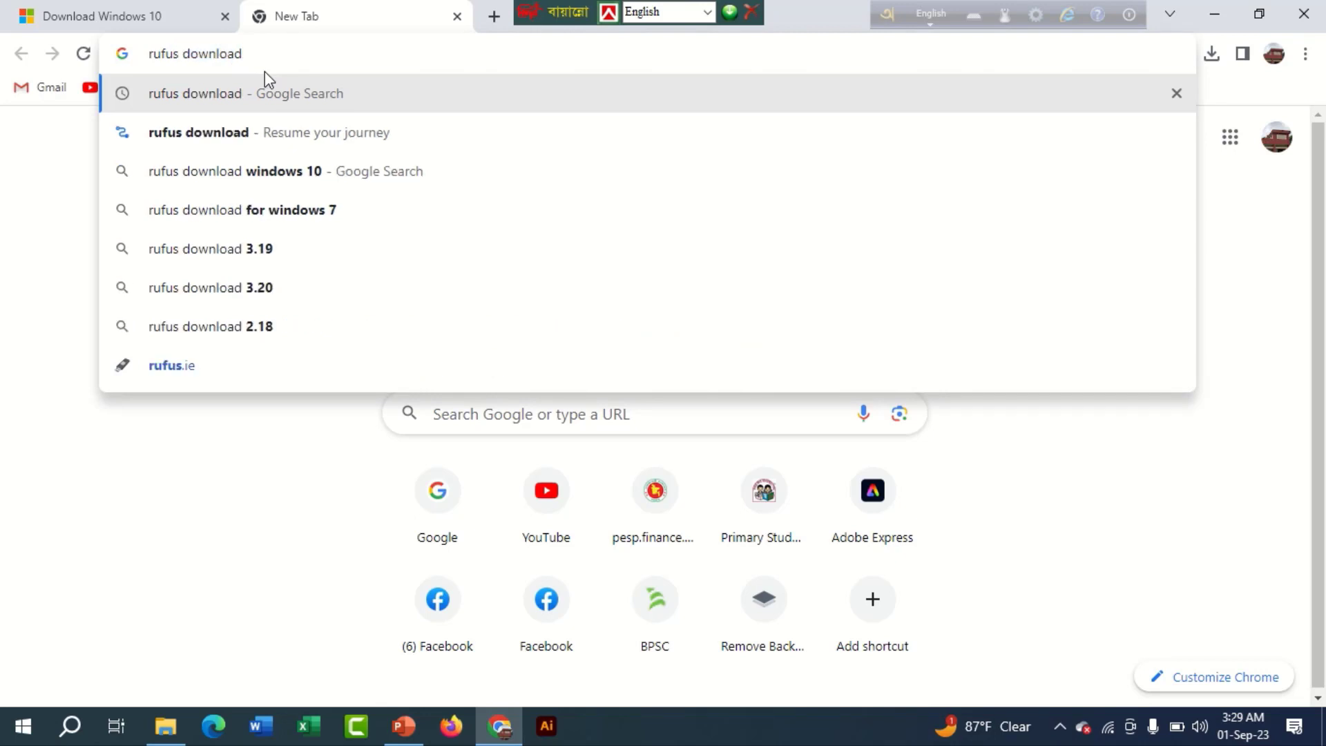
key("Return")
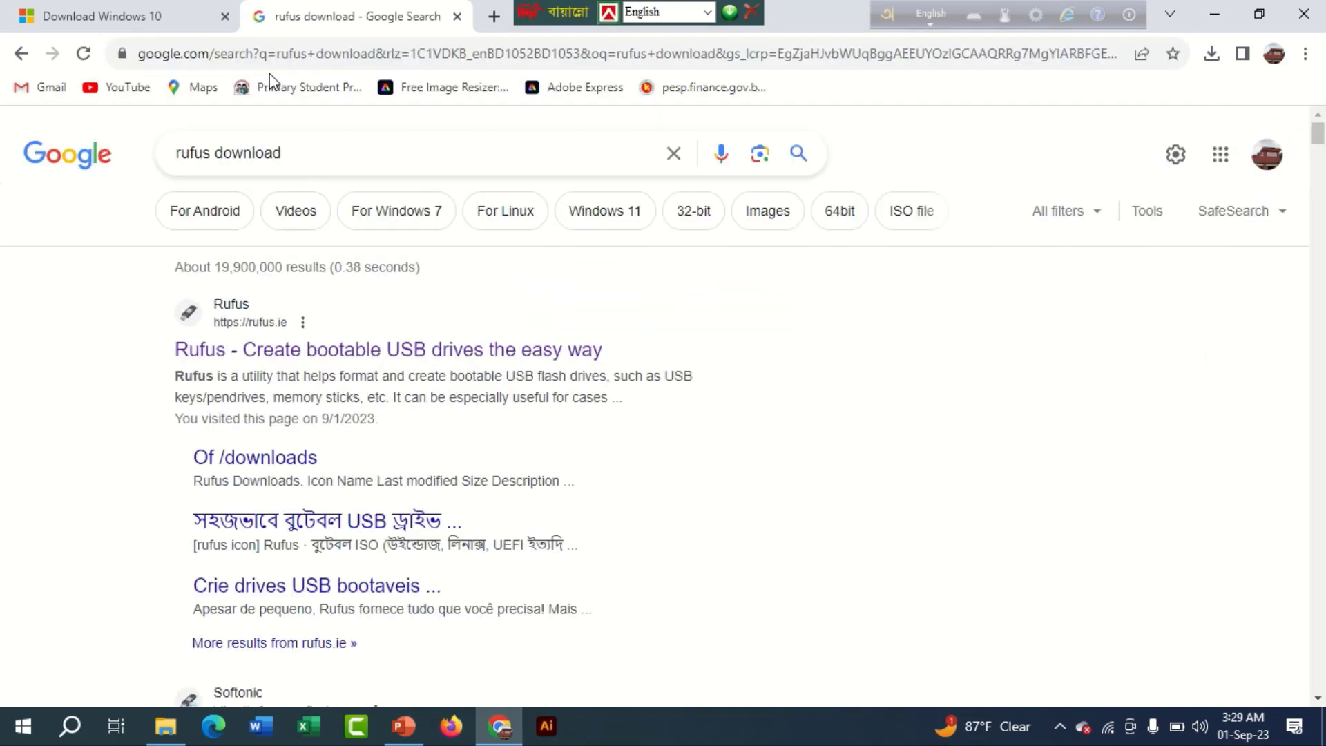
Open the Rufus website from the results and download rufus-4.2.exe, the standard Windows x64 release
left_click(278, 355)
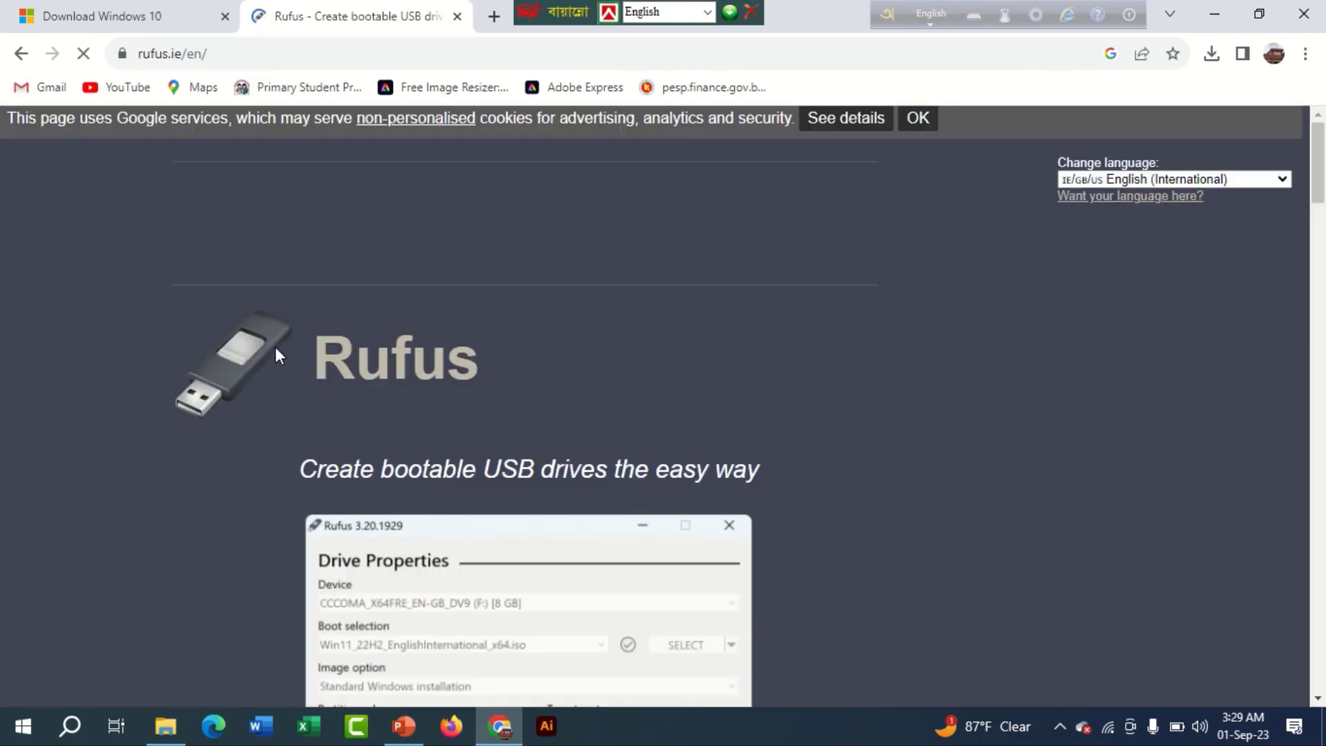
scroll(400, 339, "down", 10)
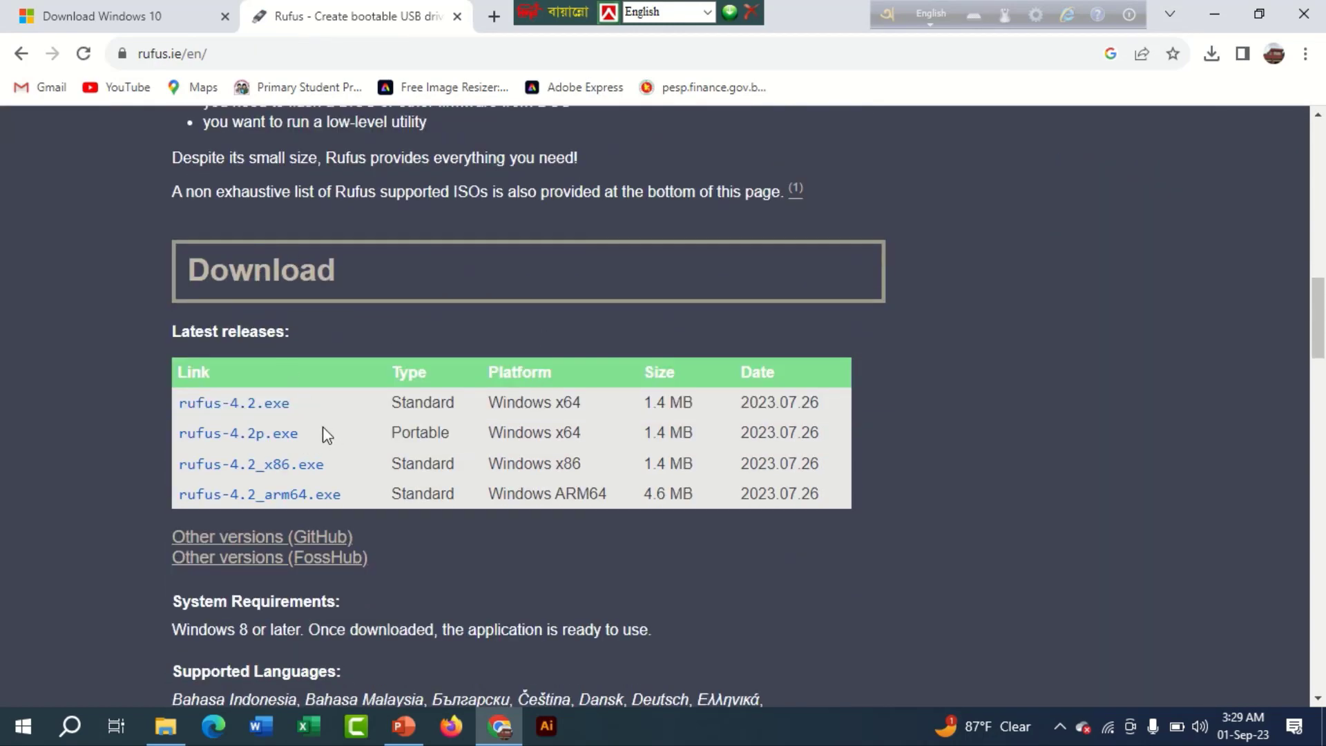
left_click(239, 407)
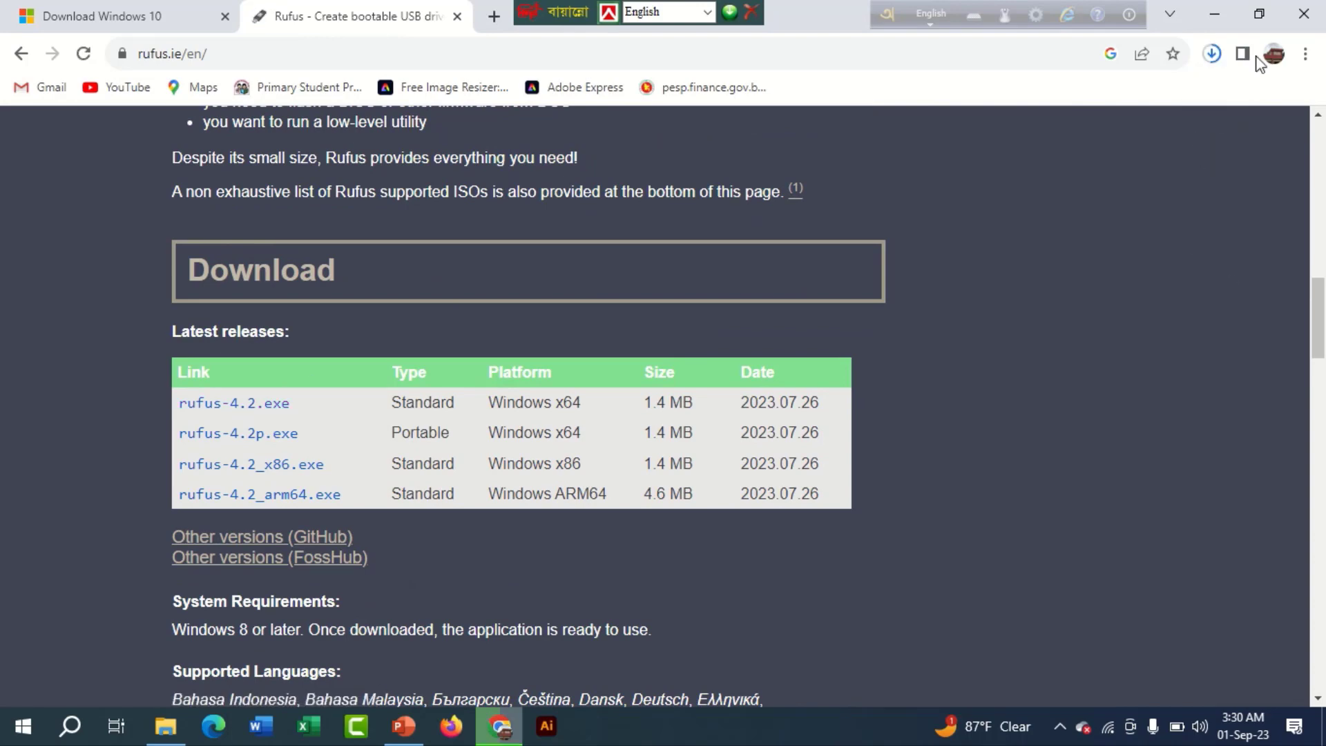
left_click(1213, 58)
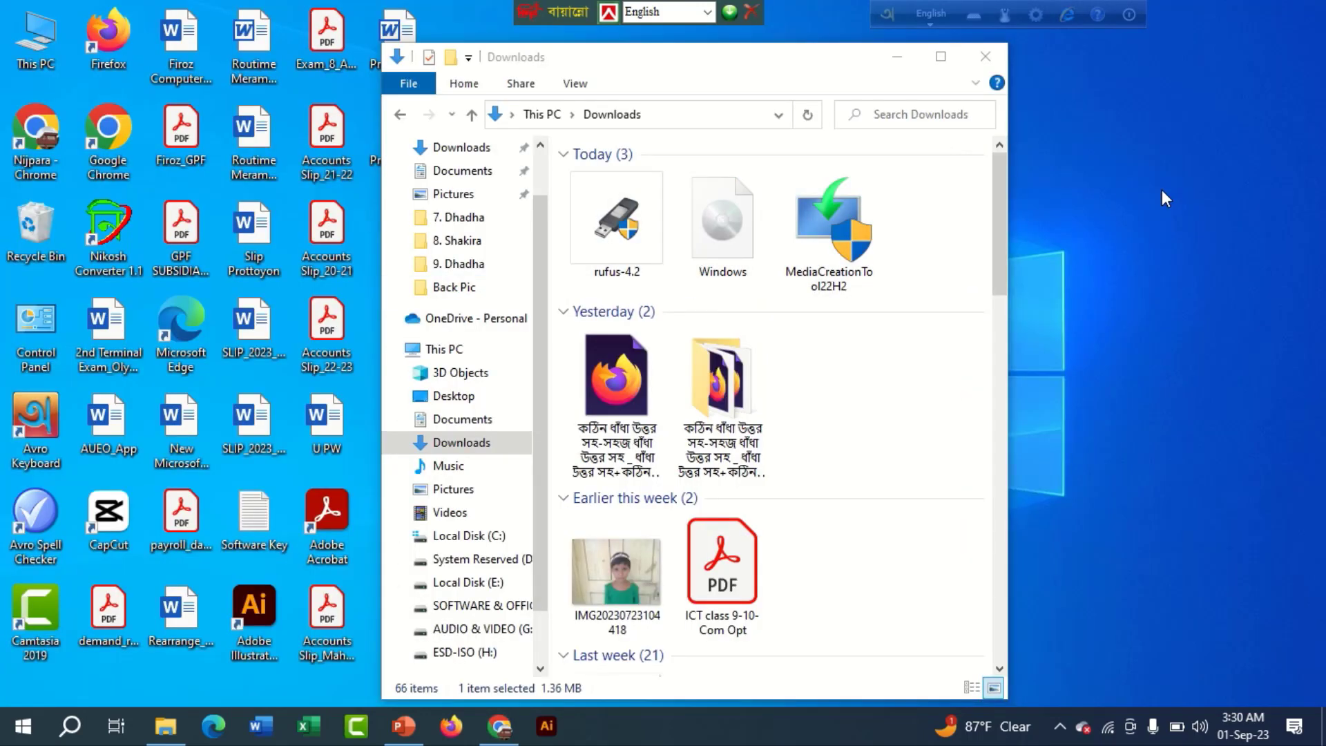
Minimize the Downloads window and check the ESD-ISO (H:) USB drive in This PC
left_click(897, 56)
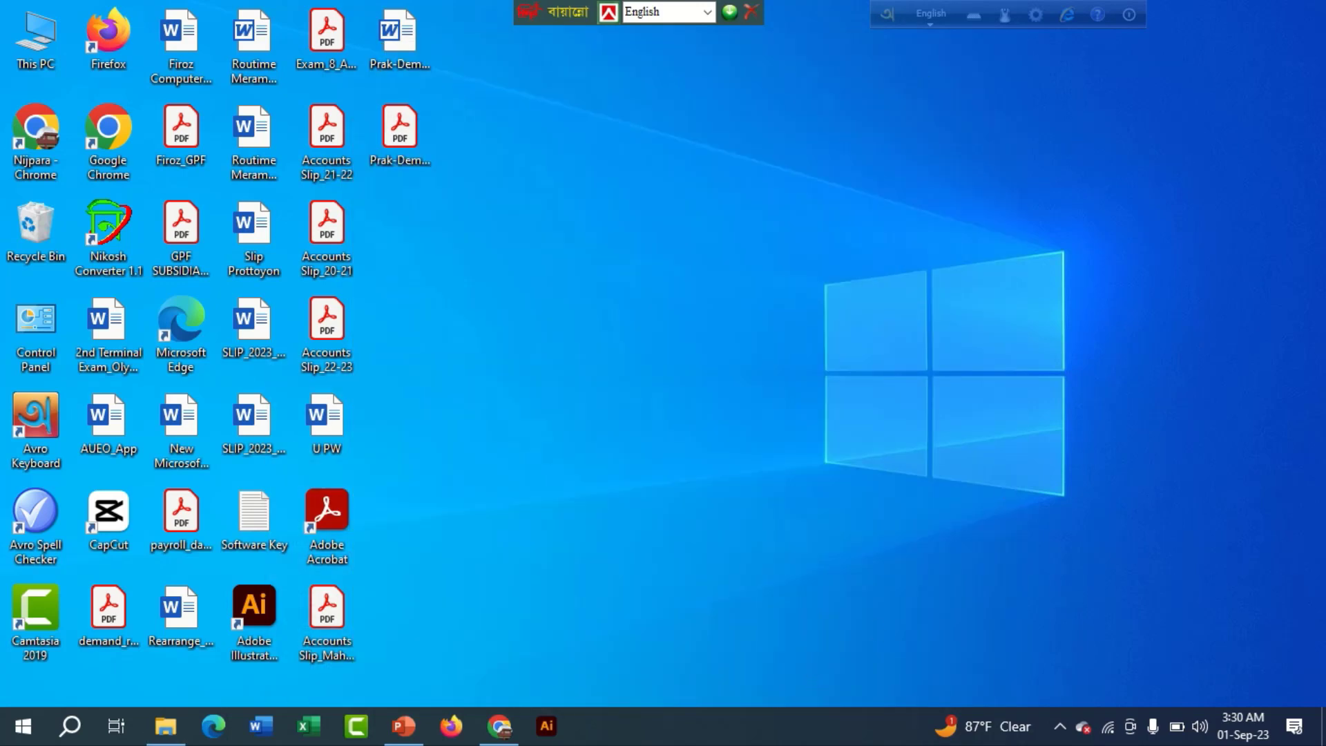
double_click(31, 50)
scroll(785, 517, "down", 3)
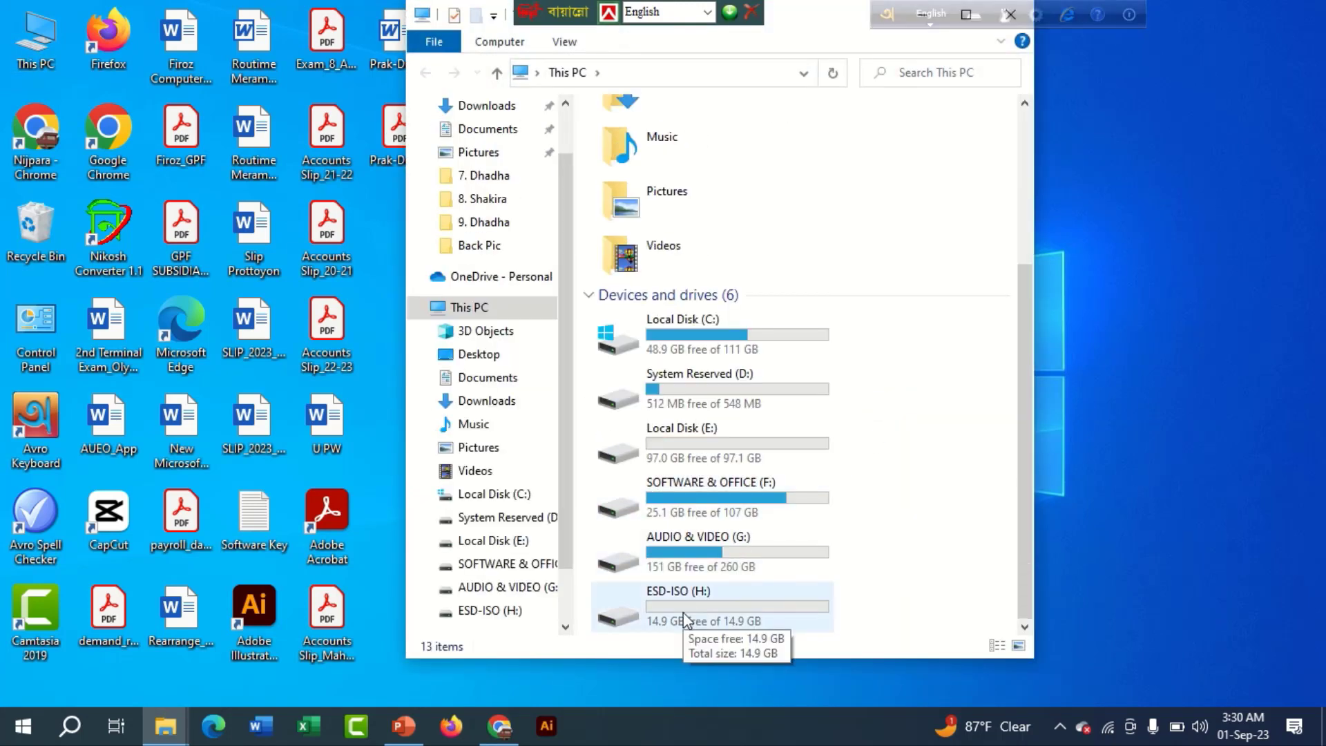
scroll(832, 318, "up", 3)
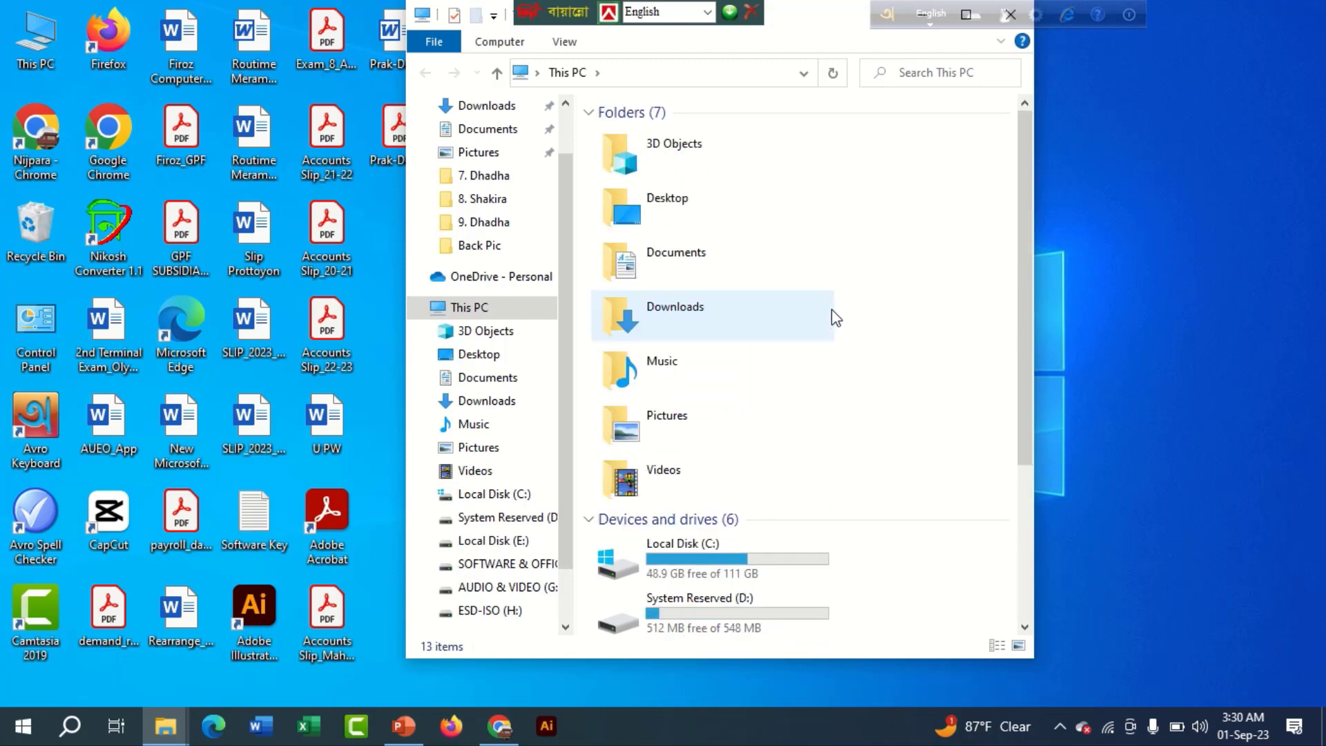
Launch rufus-4.2 from the Downloads folder
left_click(479, 482)
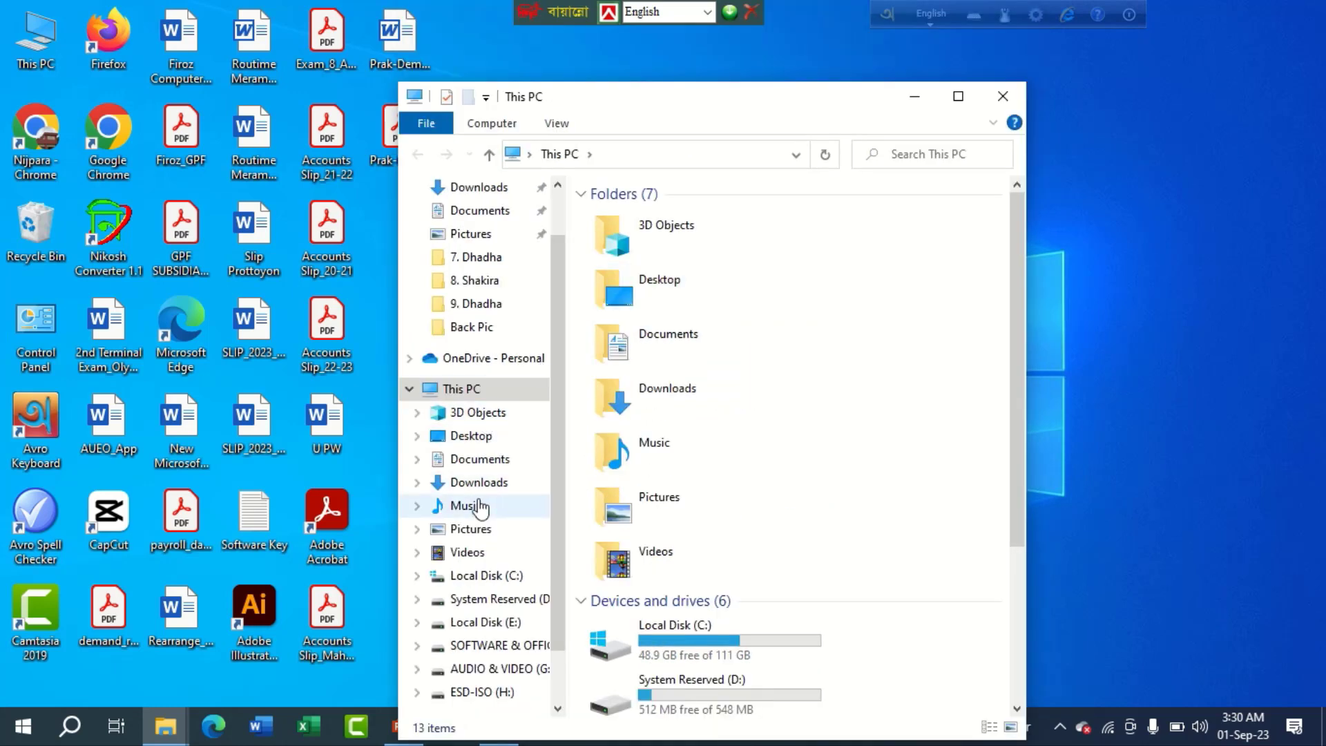
left_click(948, 254)
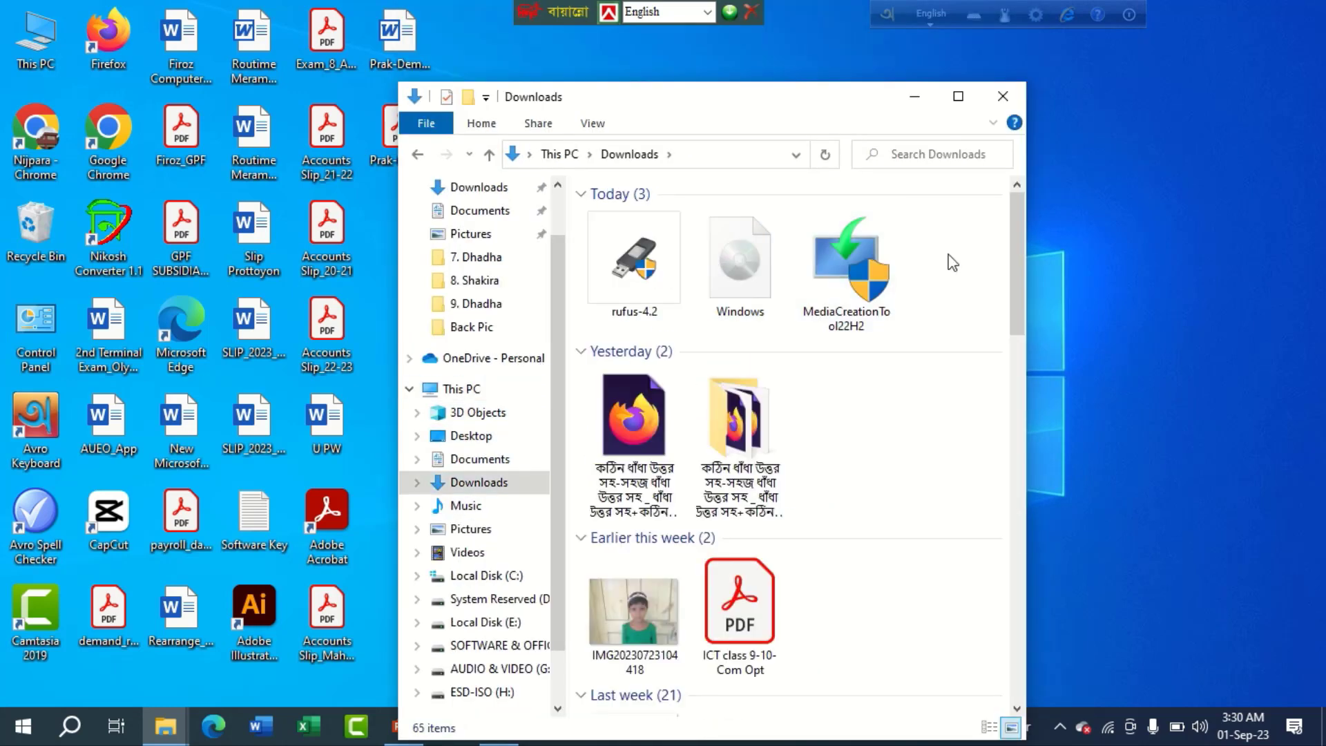
double_click(625, 289)
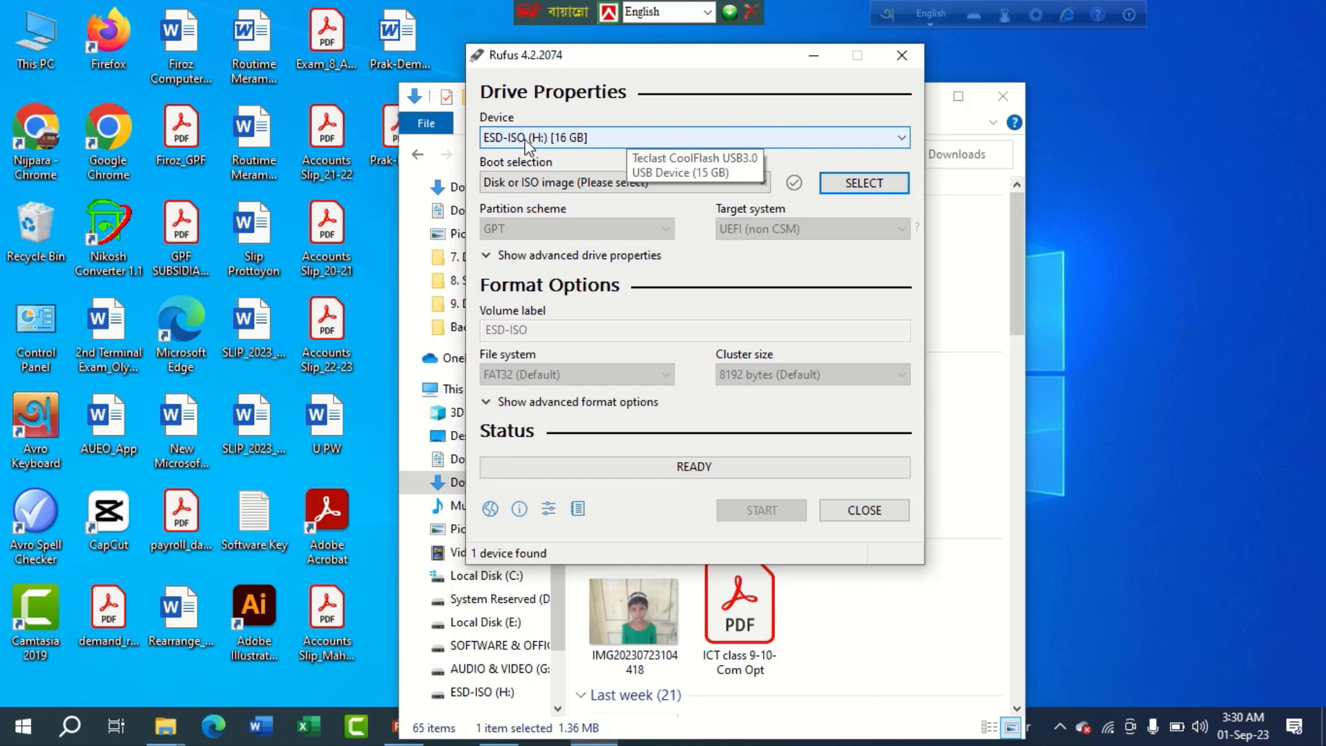
Load the Windows ISO from the Downloads folder as the boot image for the ESD-ISO (H:) drive
left_click(872, 185)
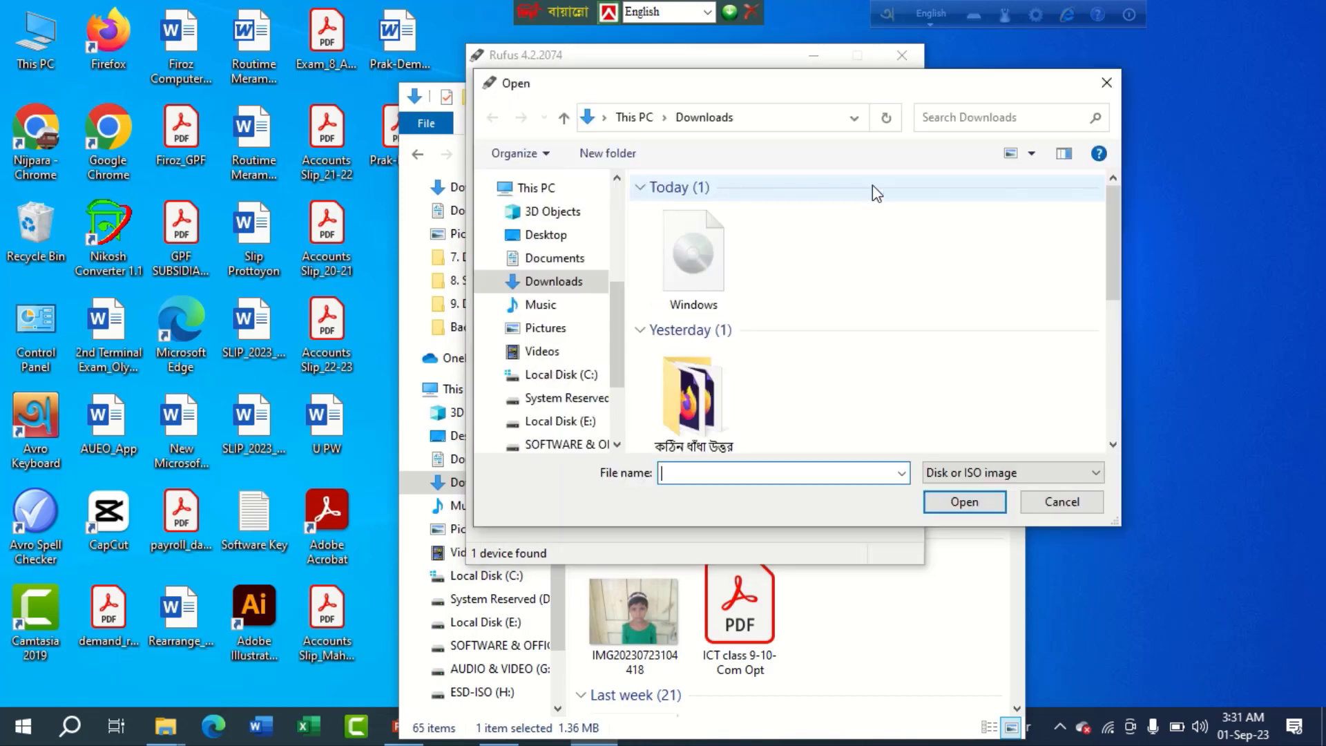
left_click(702, 269)
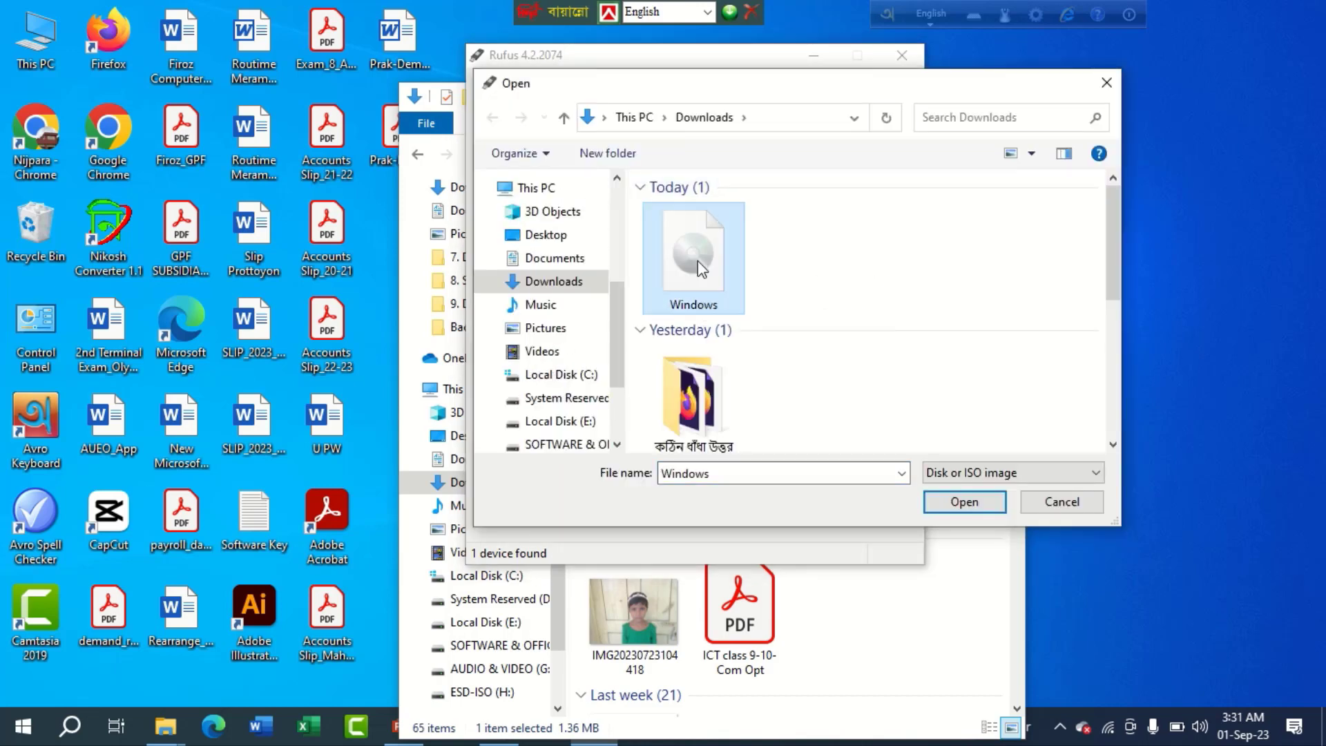
left_click(965, 502)
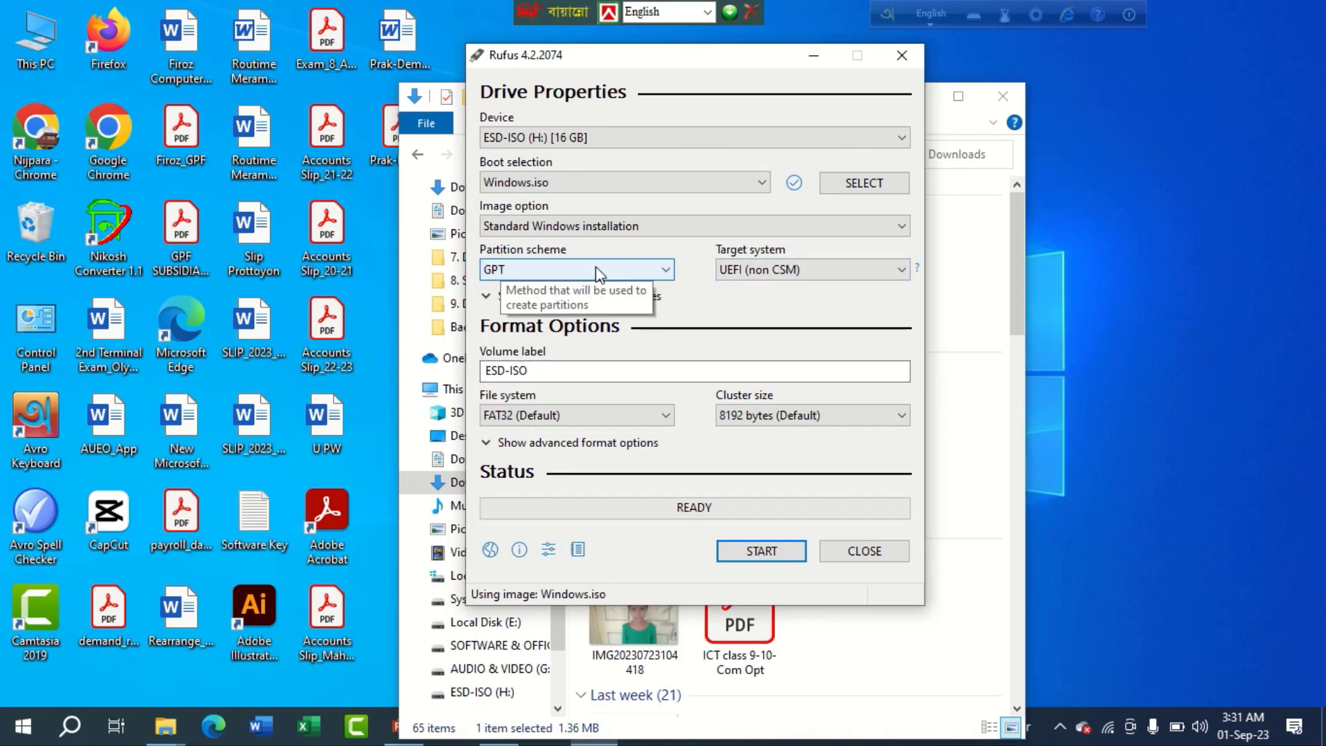
Leave the partition scheme choice, minimize the open windows and open Administrative Tools from Control Panel in large icons view
left_click(621, 273)
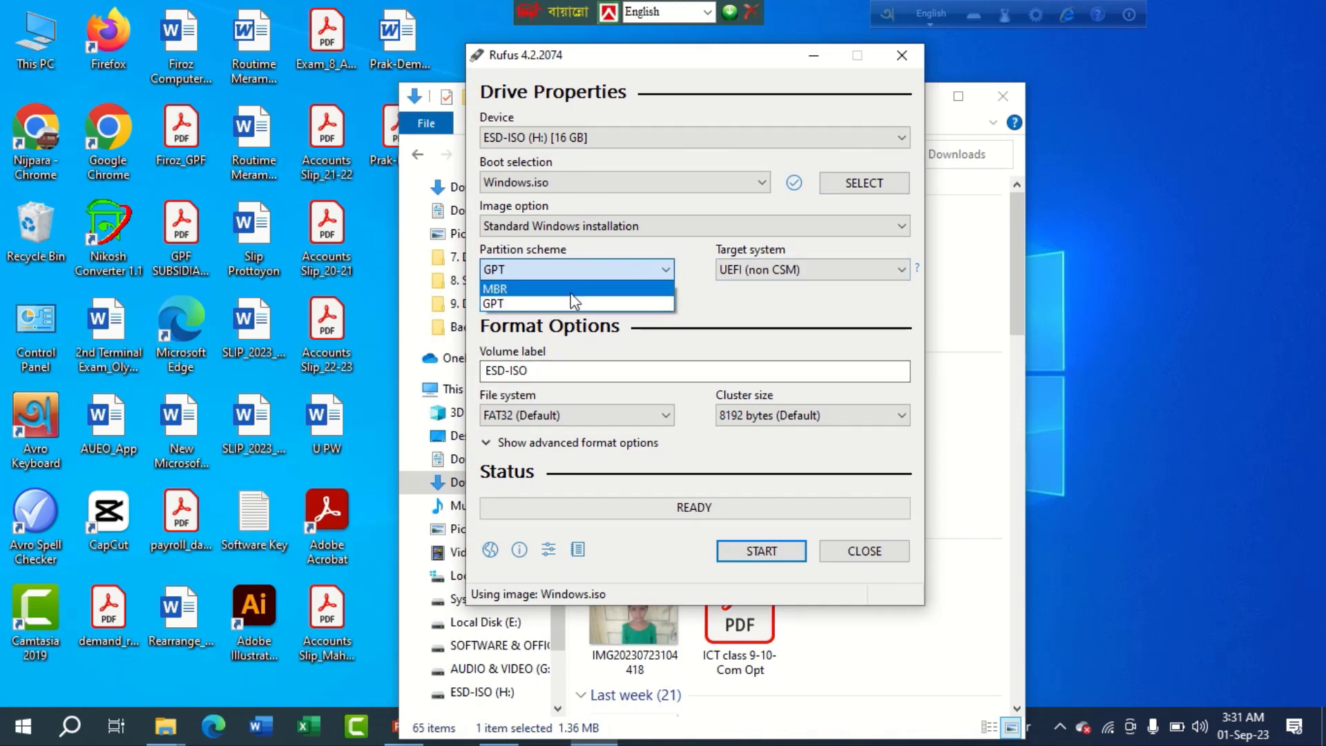
left_click(924, 93)
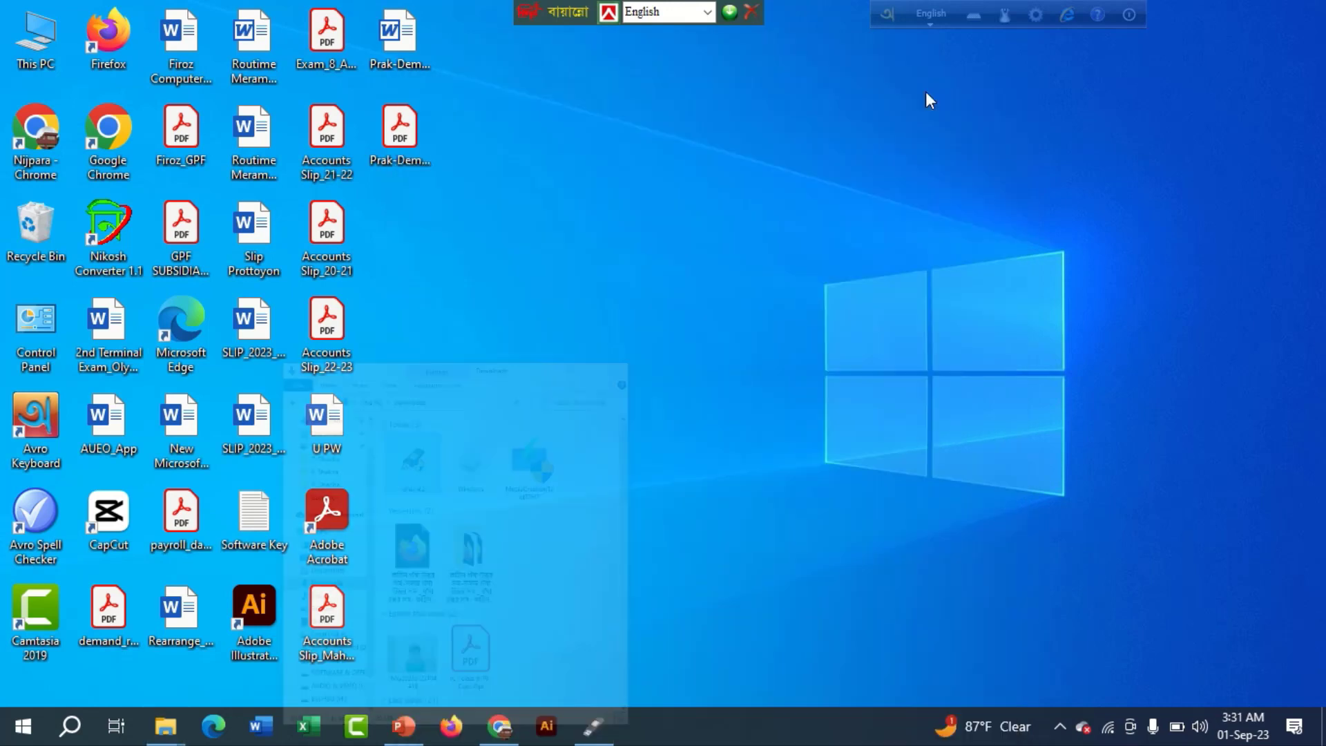
double_click(30, 332)
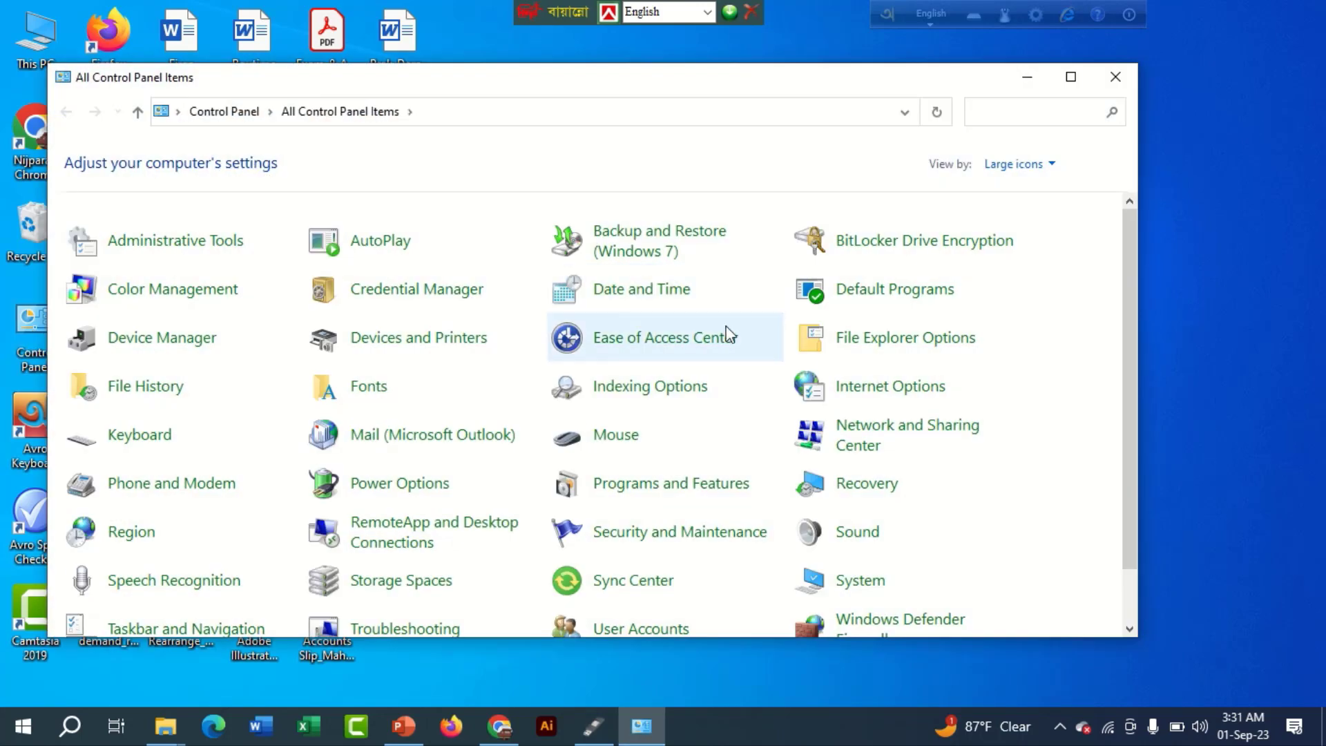
left_click(1053, 167)
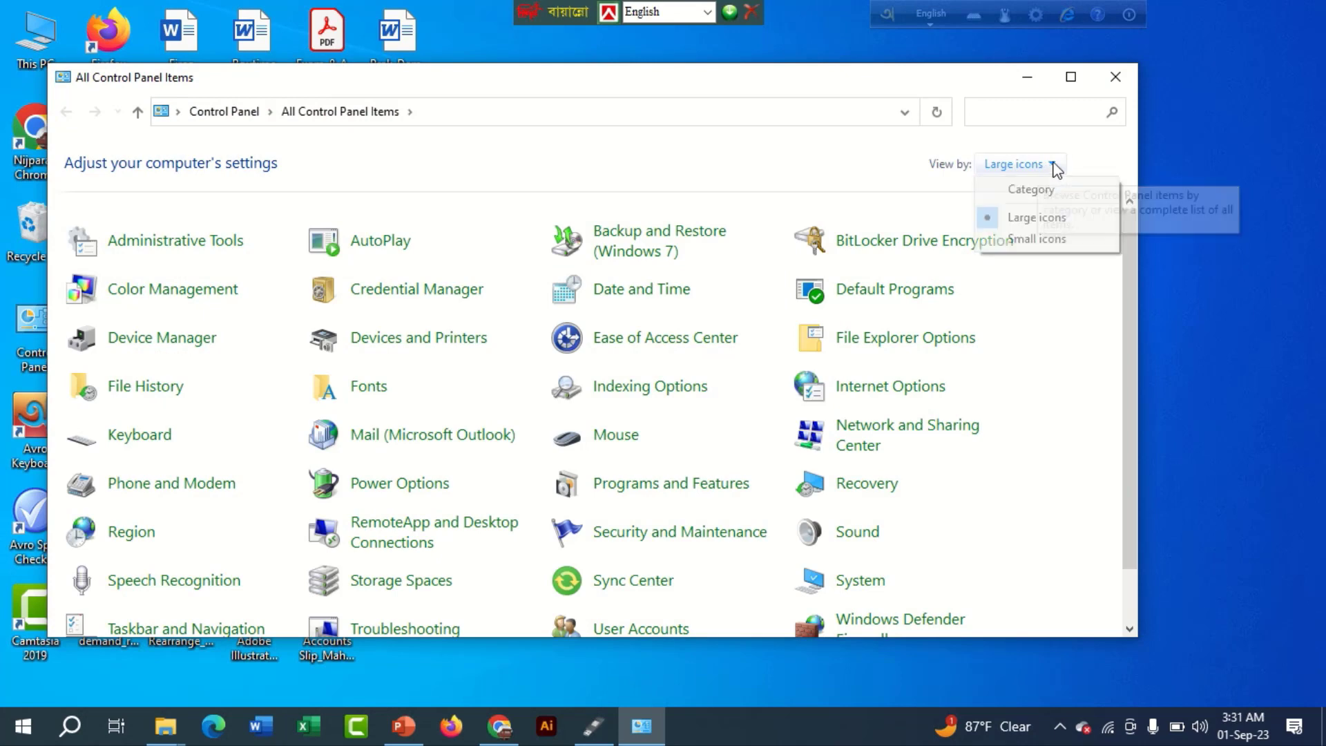
left_click(1025, 220)
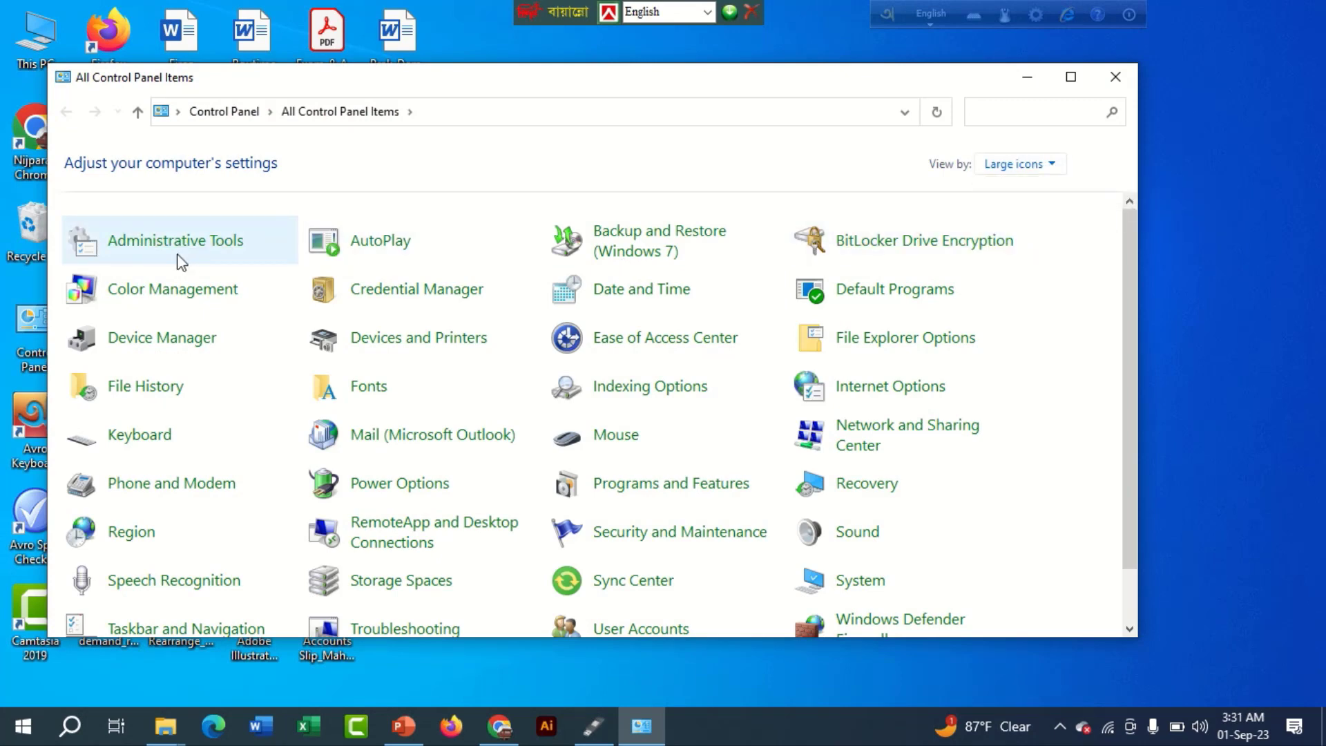
left_click(200, 261)
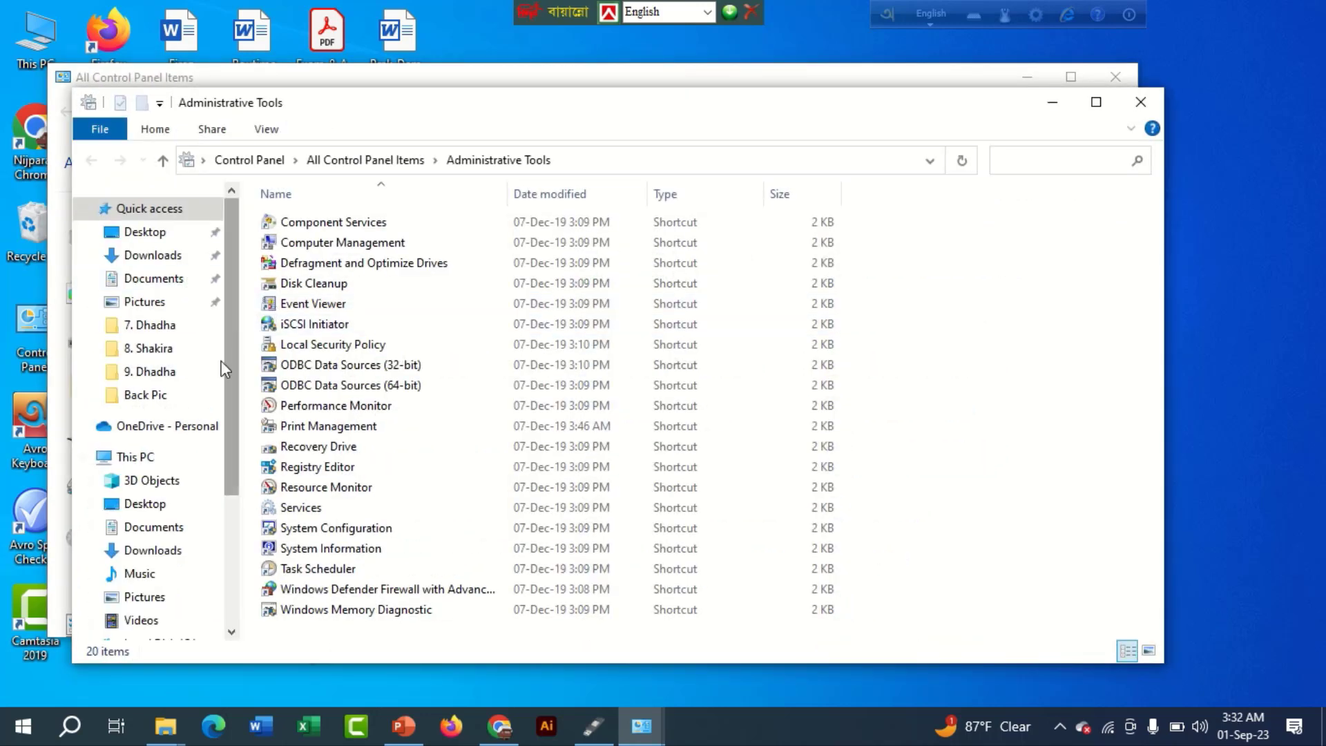
Open Computer Management from Administrative Tools and display Disk Management
scroll(188, 428, "down", 2)
scroll(186, 428, "down", 2)
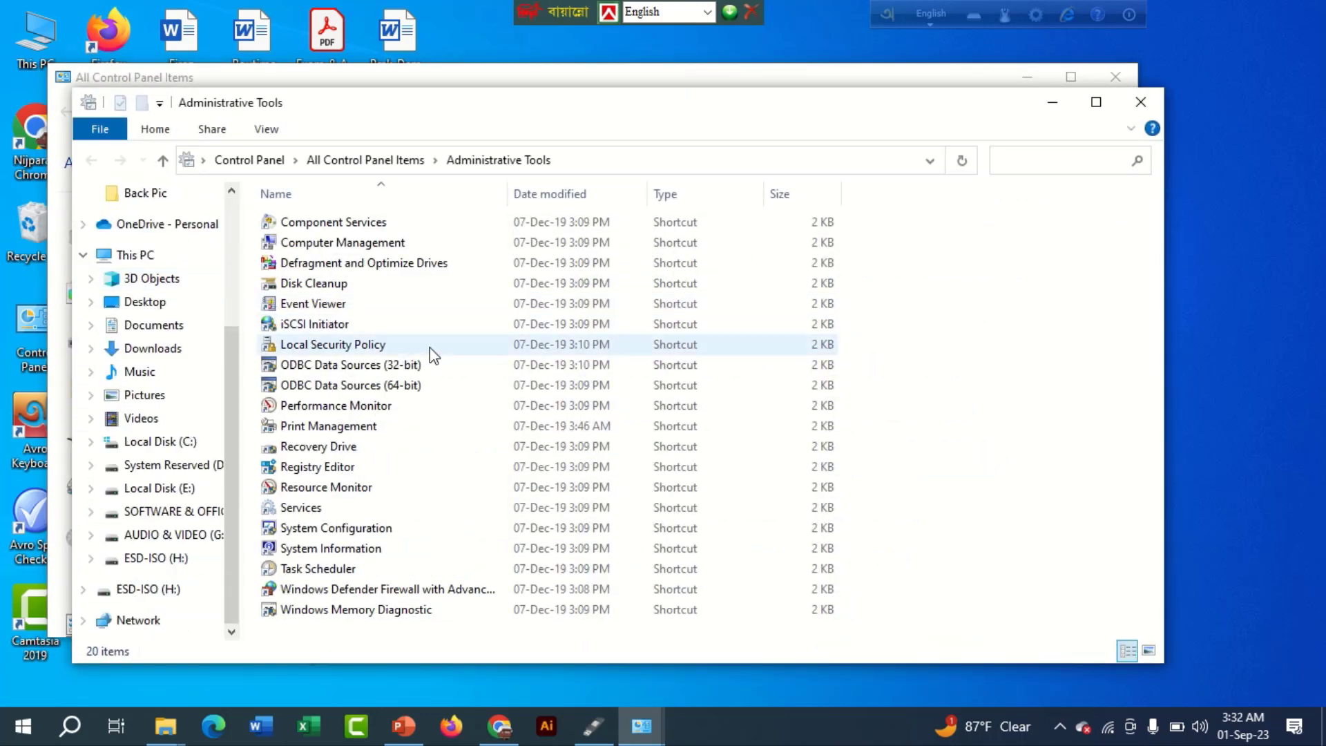
left_click(354, 249)
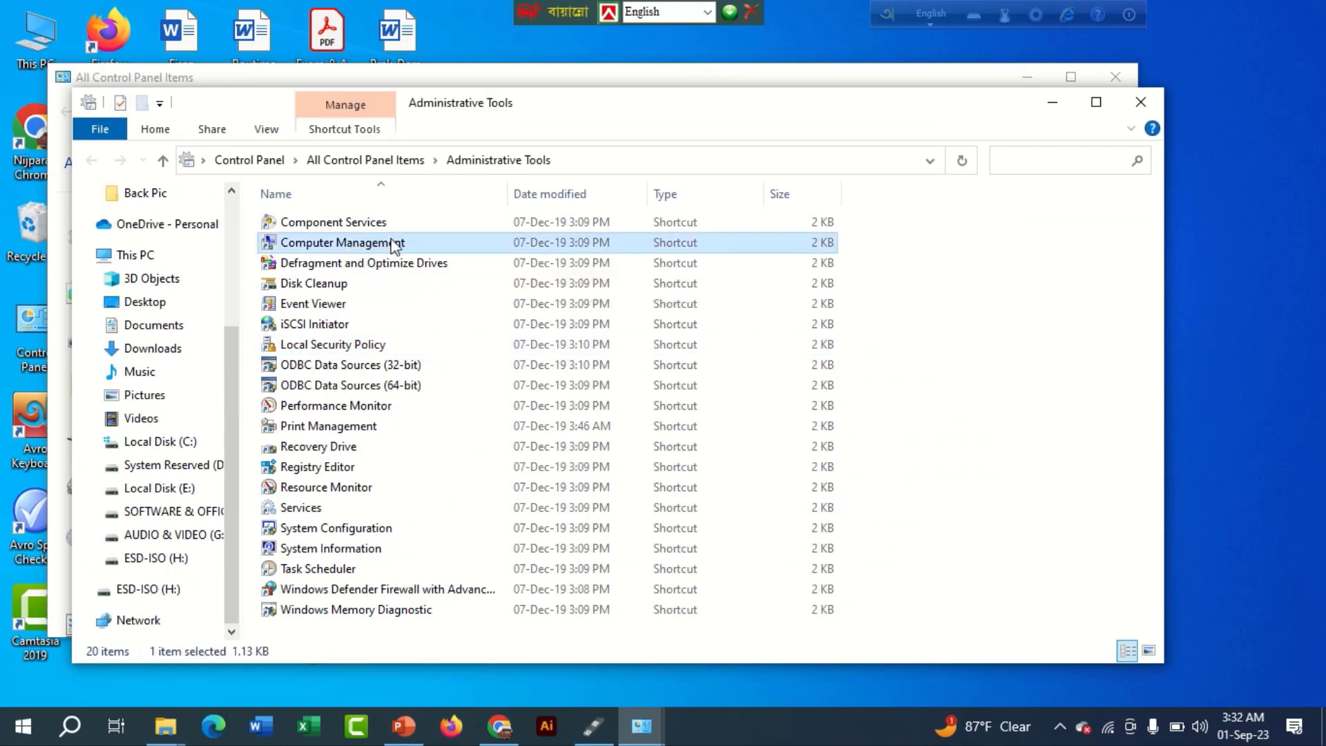
double_click(395, 246)
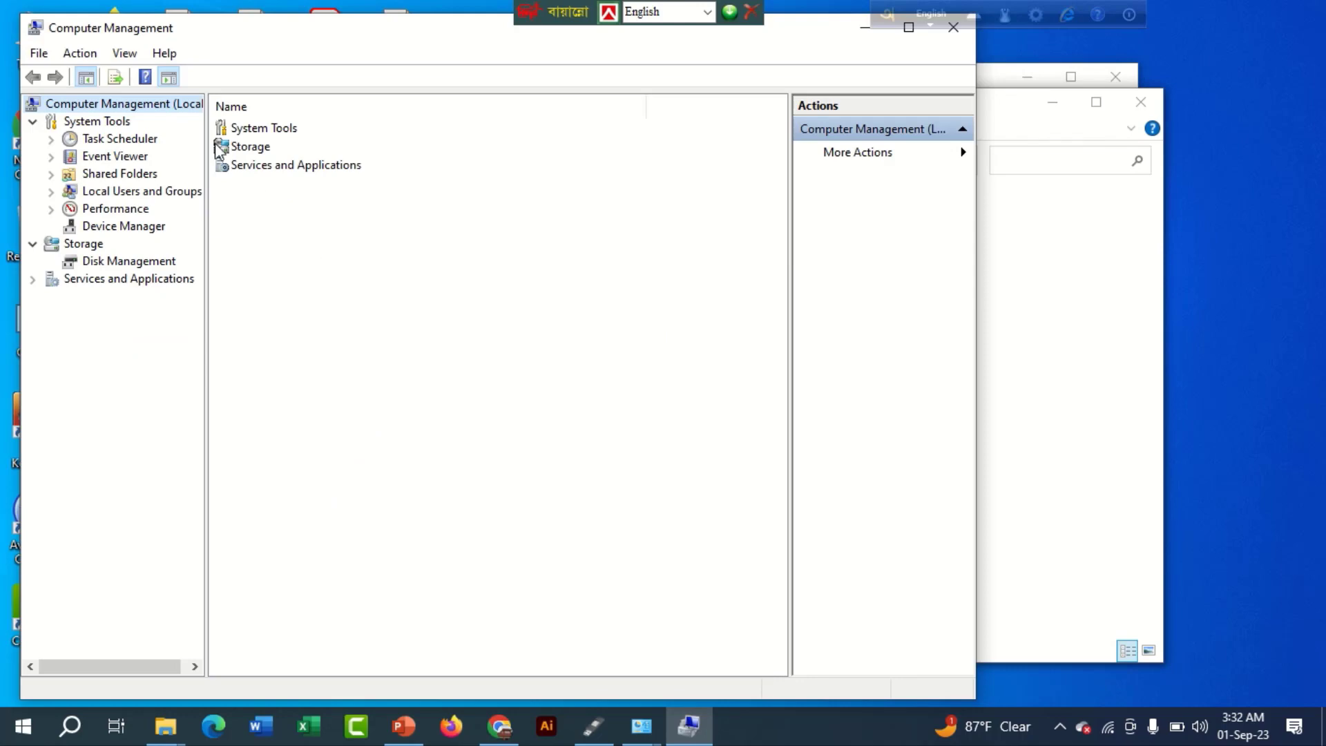
left_click(112, 234)
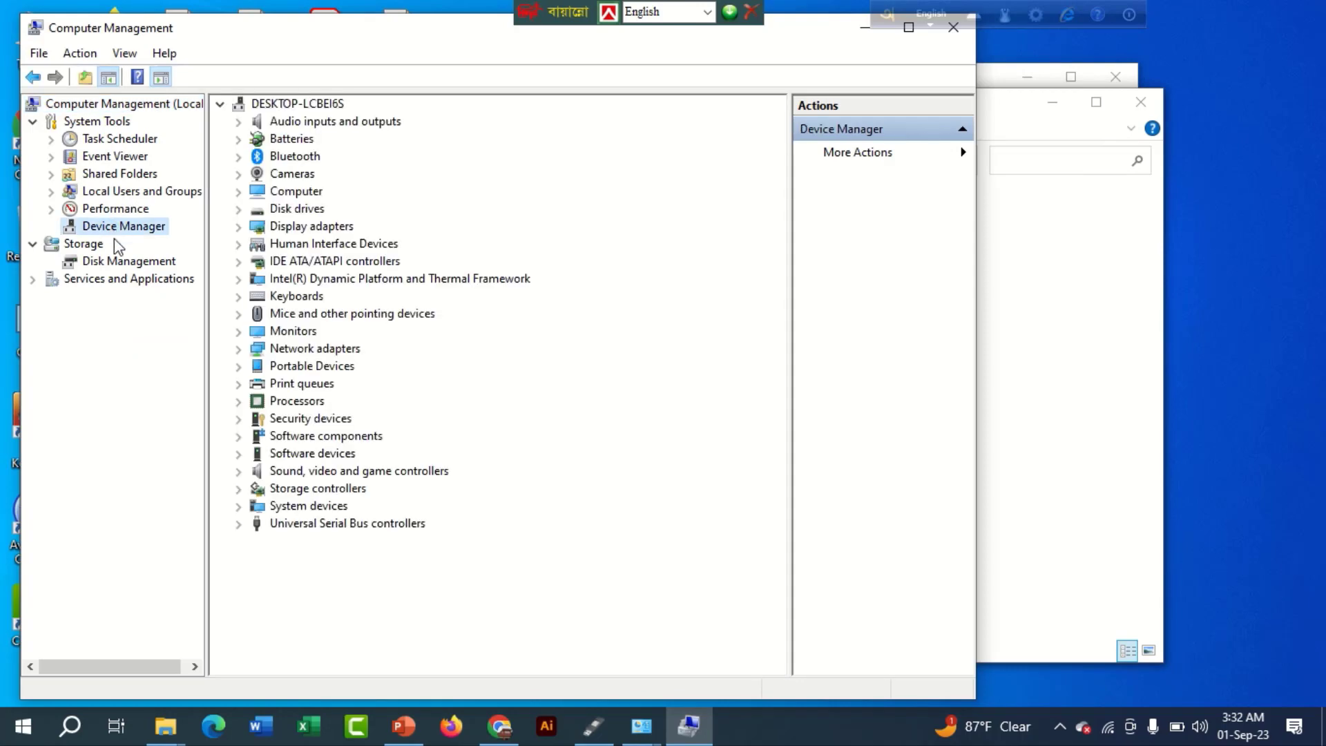
key("alt+Left")
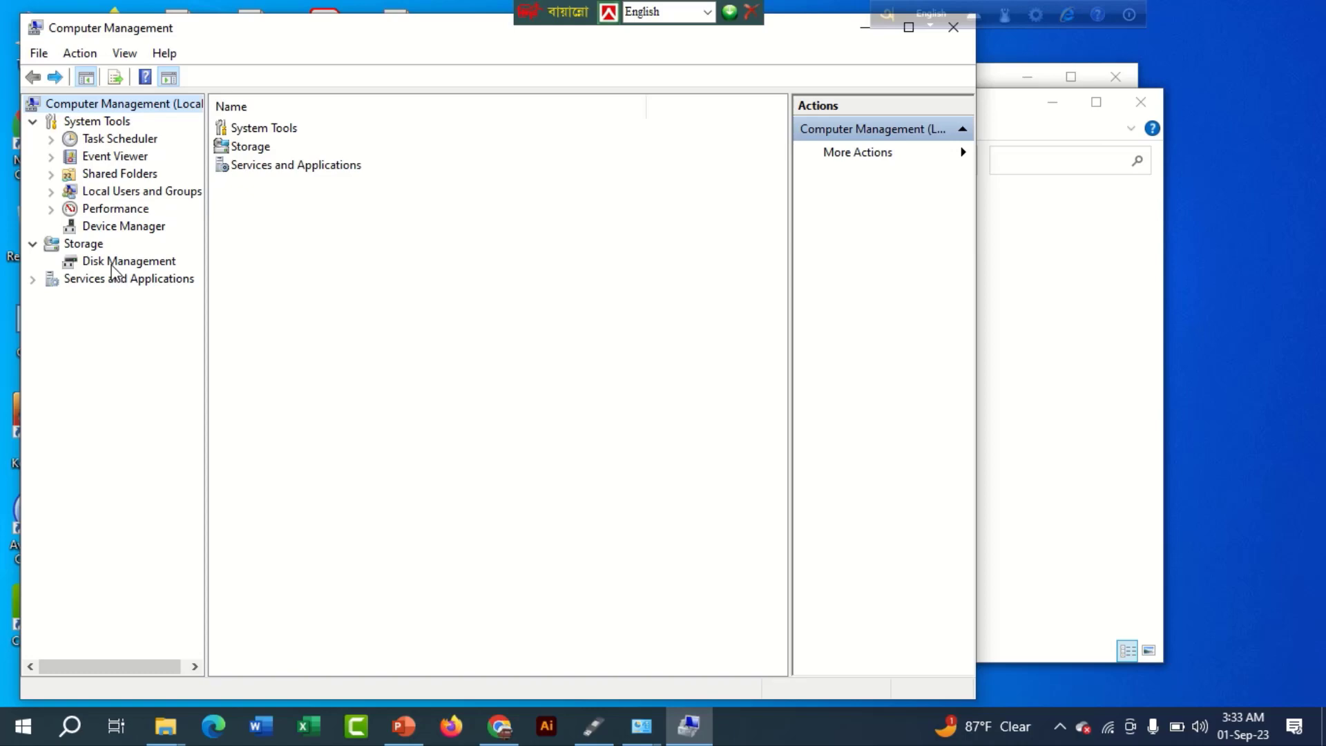
left_click(109, 267)
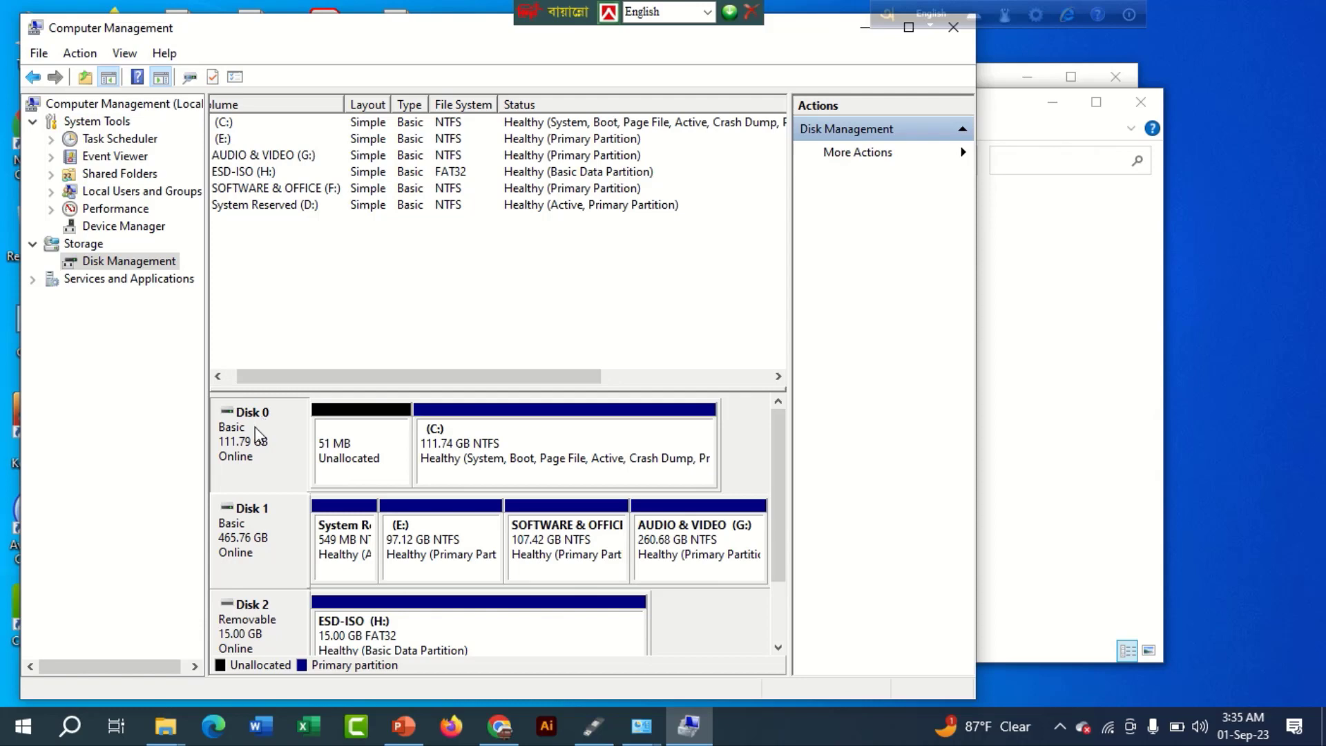
Check the partition style of Disk 0 in its volume properties, and close the Computer Management and Control Panel windows
right_click(257, 433)
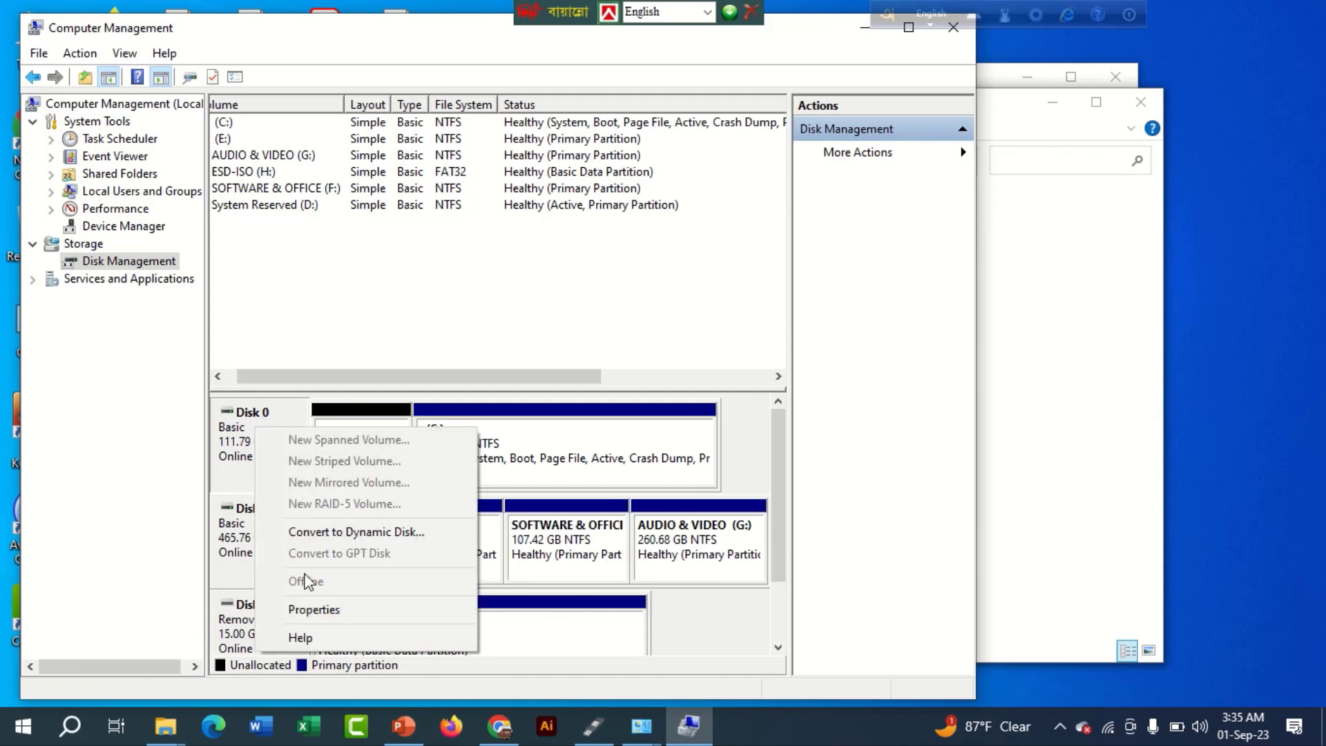
left_click(315, 609)
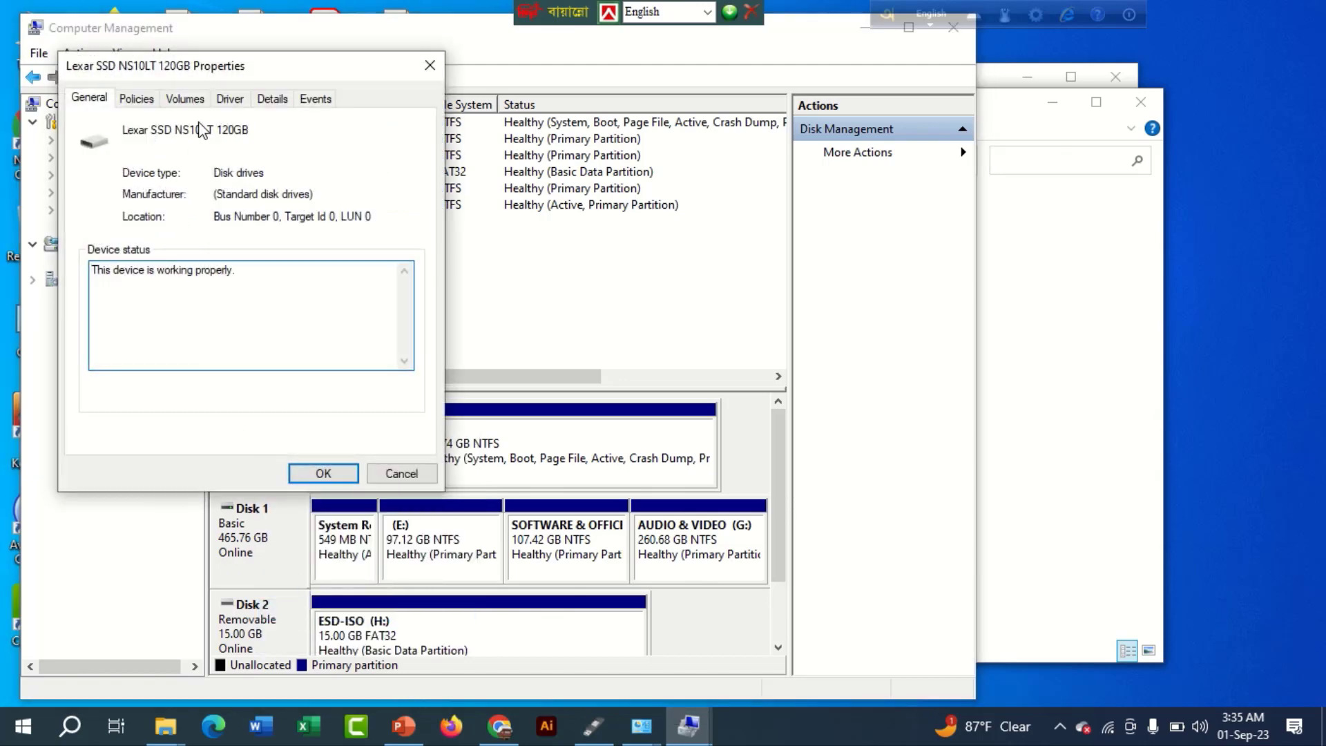
left_click(194, 101)
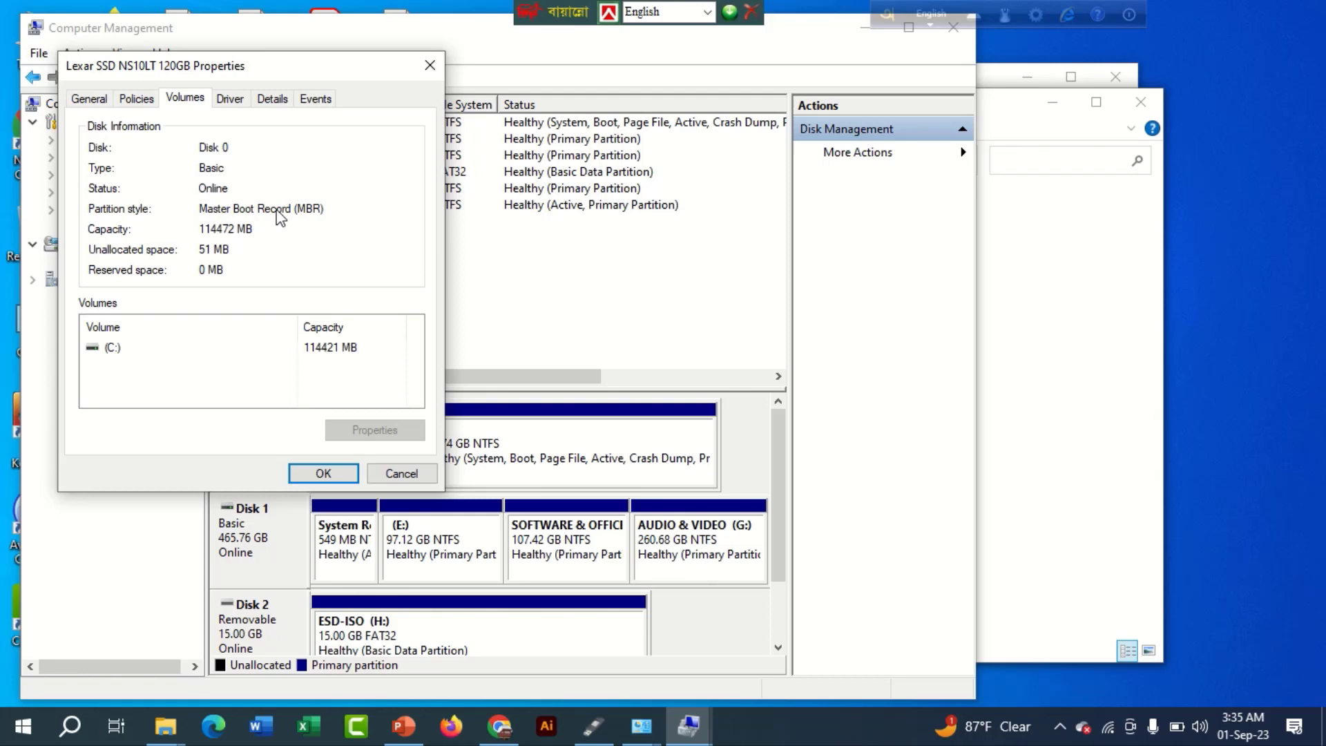
left_click(428, 67)
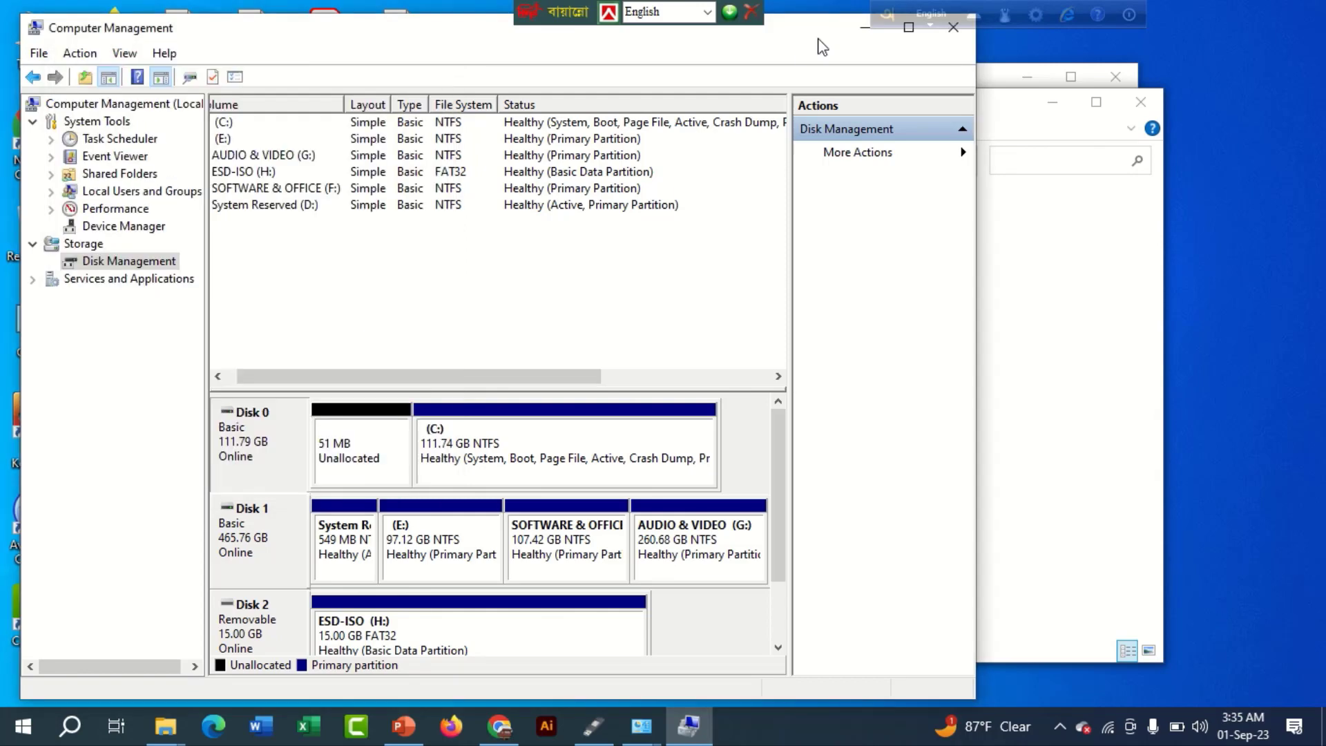
left_click(957, 28)
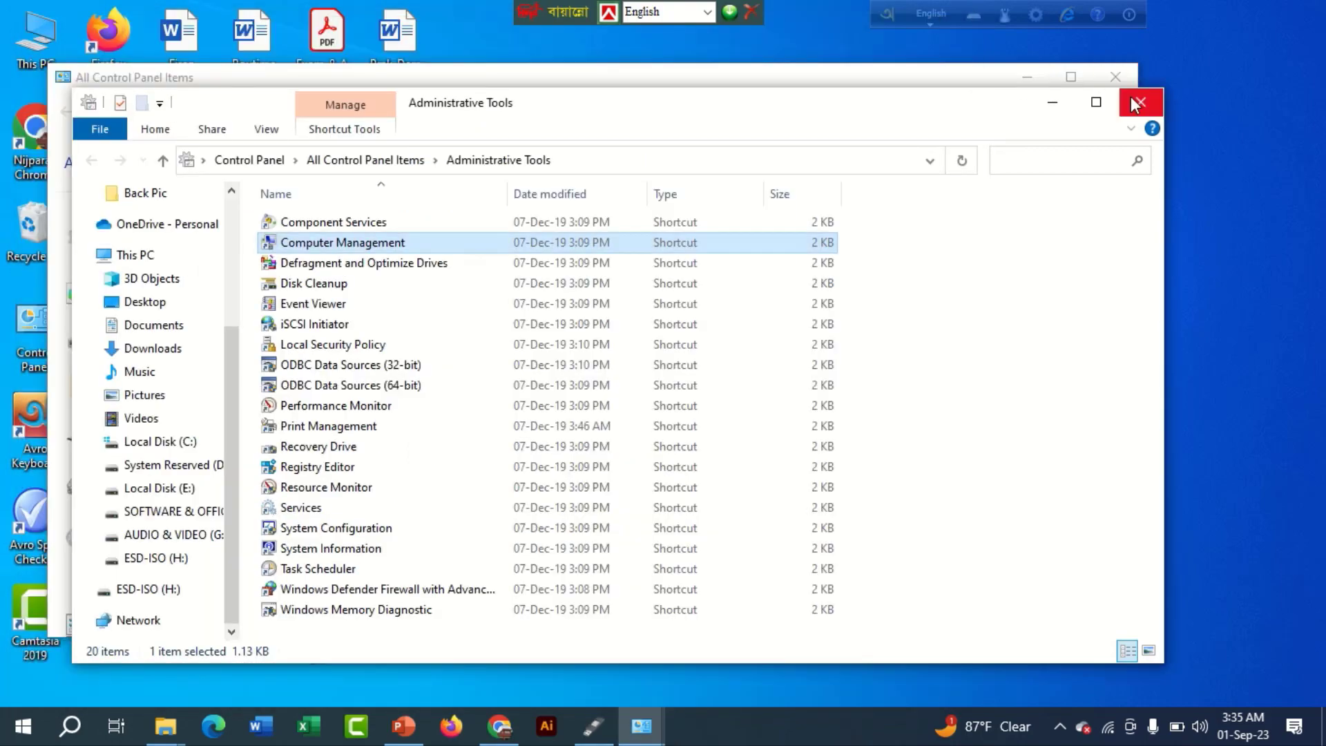
left_click(1140, 101)
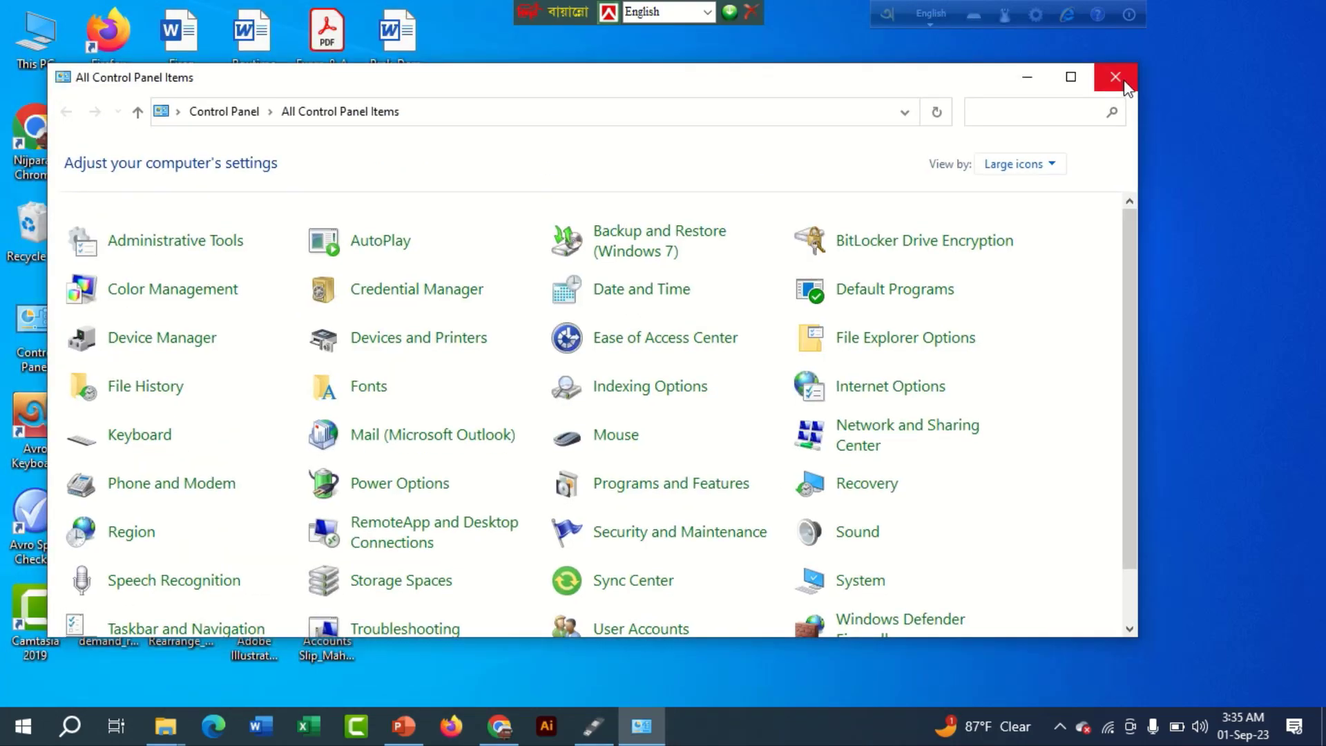
left_click(1114, 77)
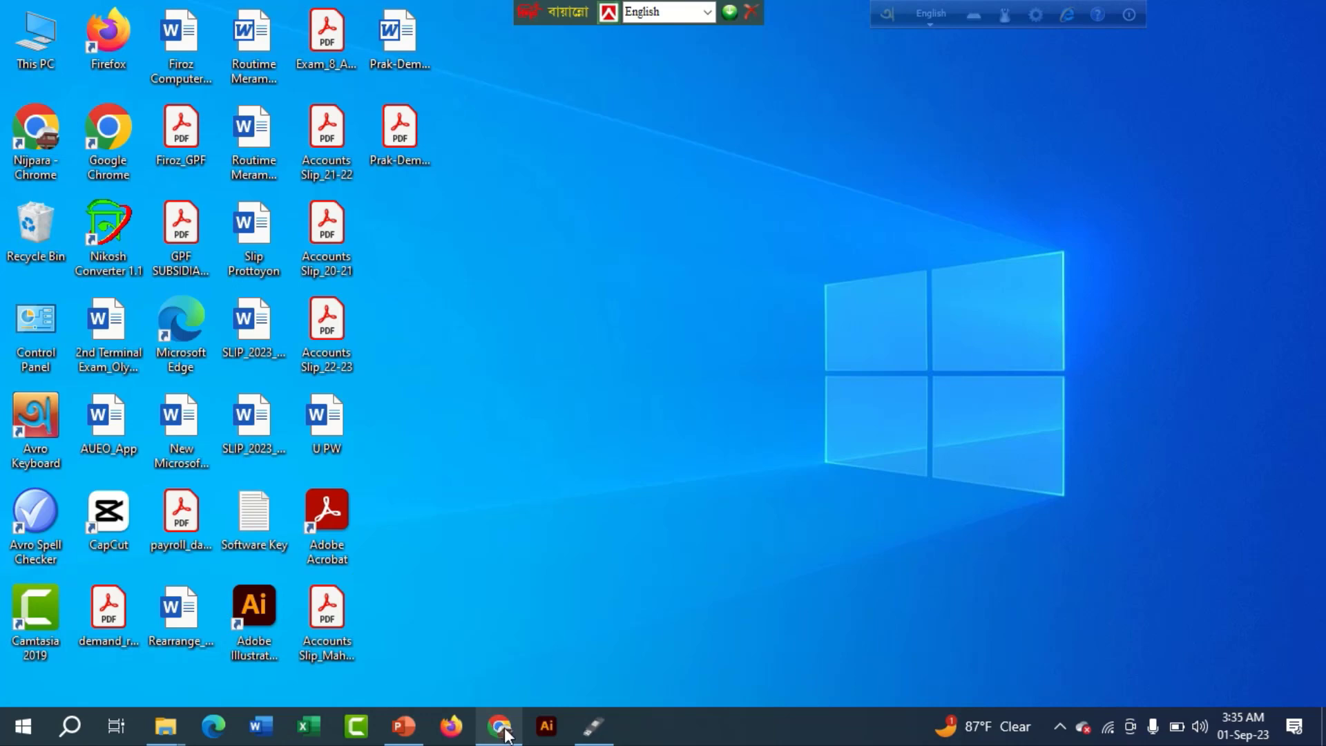
Return to Rufus and set the partition scheme to MBR
left_click(599, 726)
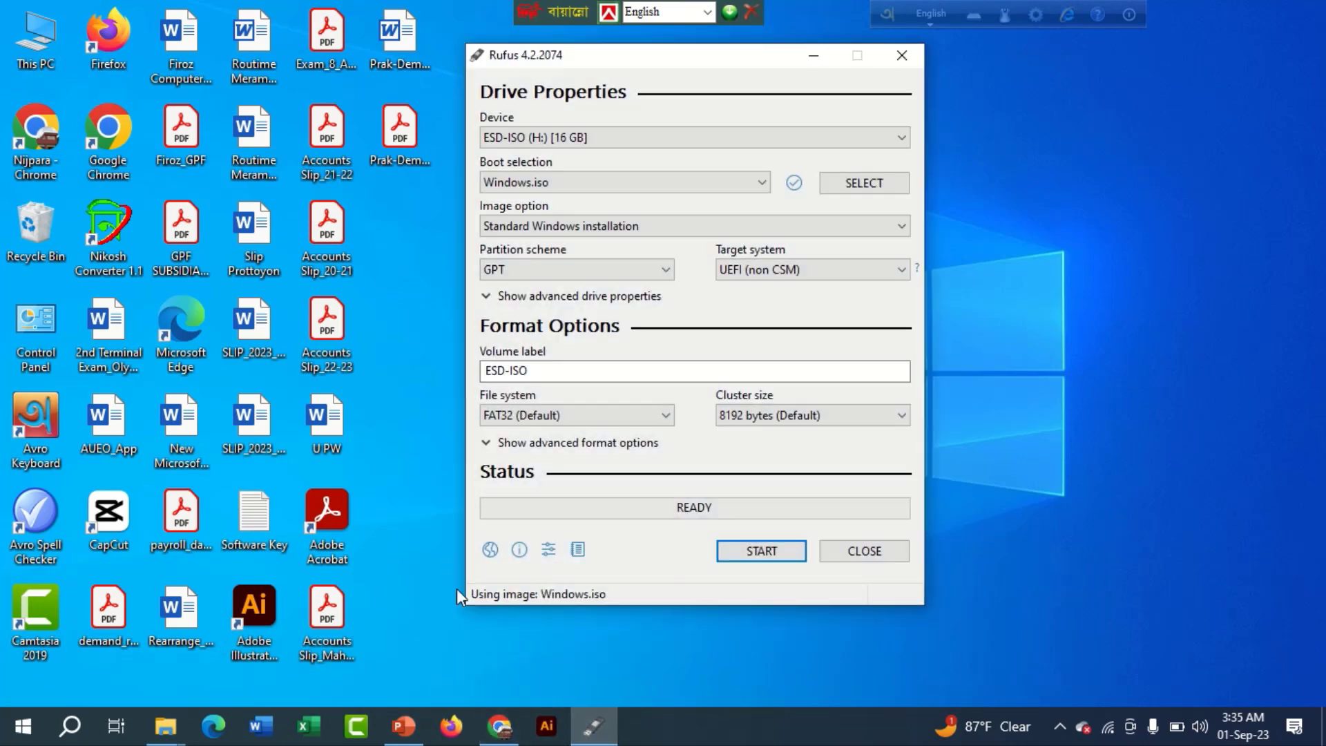
left_click(558, 273)
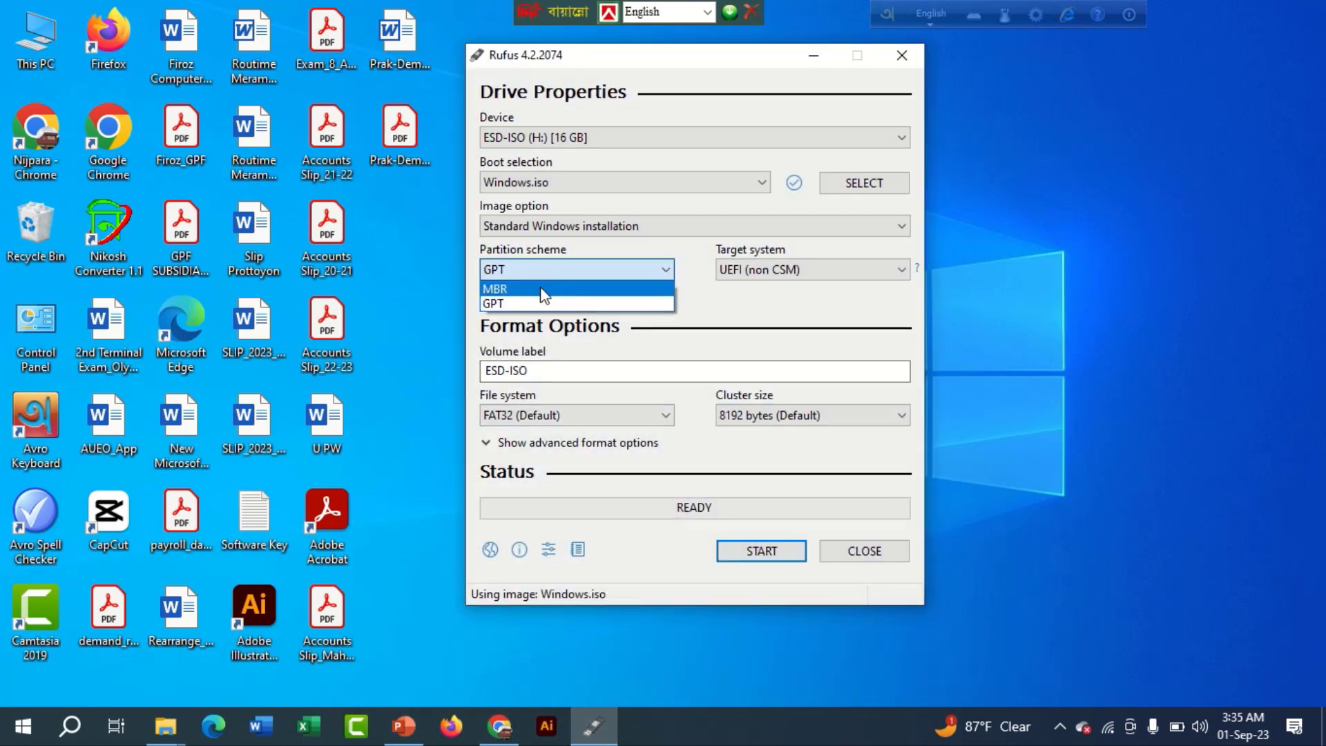
left_click(542, 290)
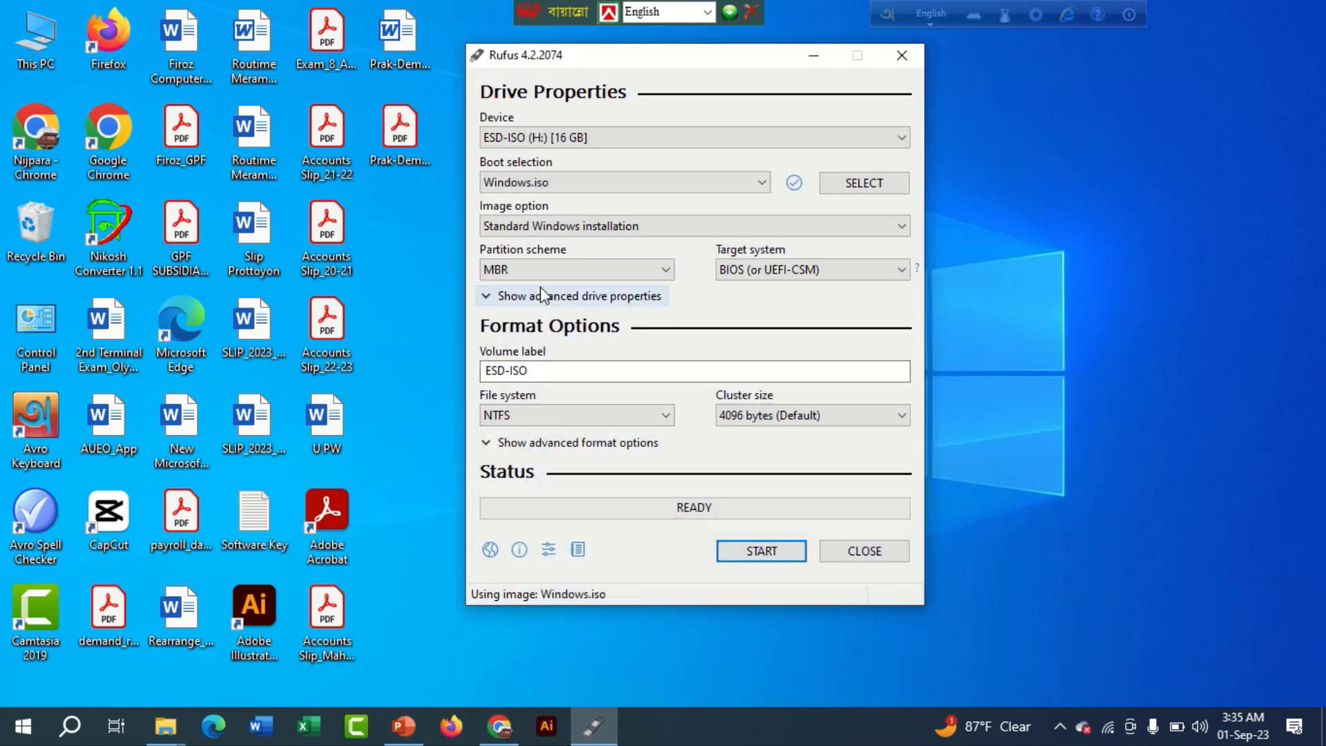
Write the bootable USB drive without any Windows installation customizations, accept erasing ESD-ISO (H:), and close Rufus once it finishes
left_click(753, 552)
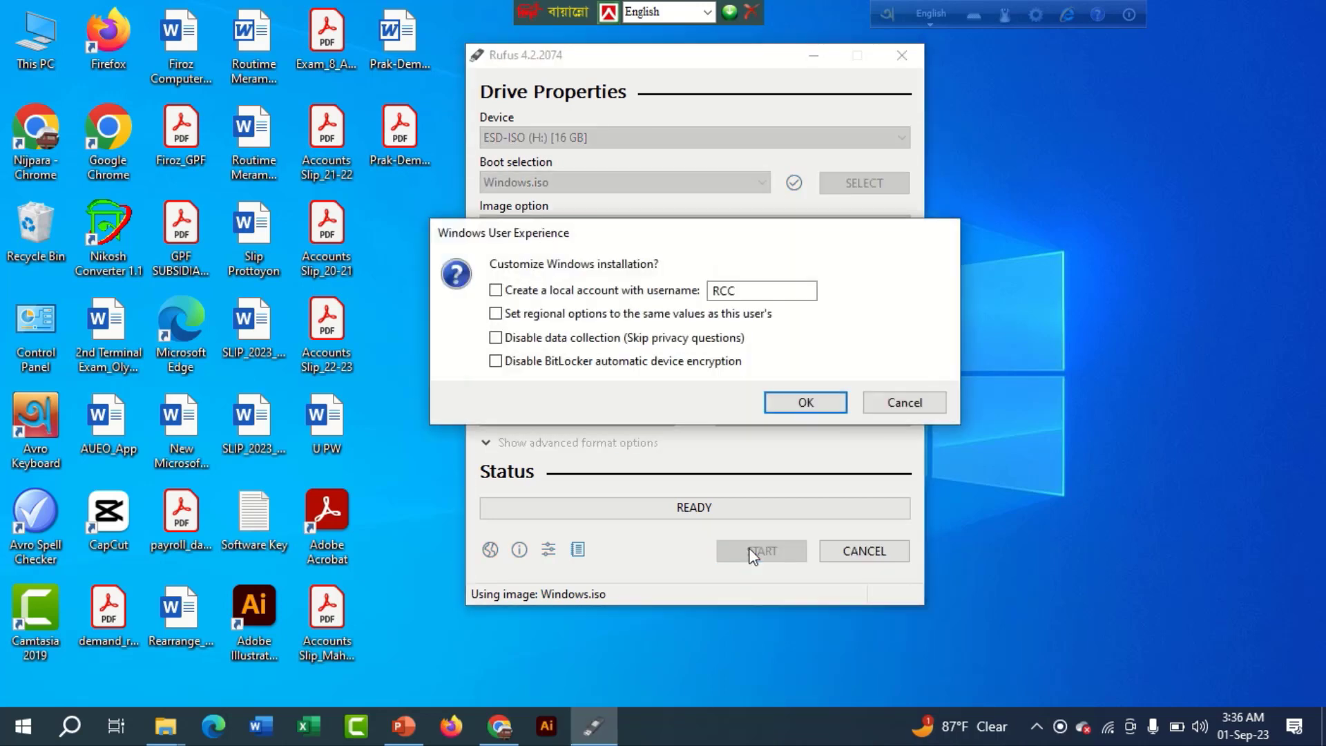
left_click(799, 406)
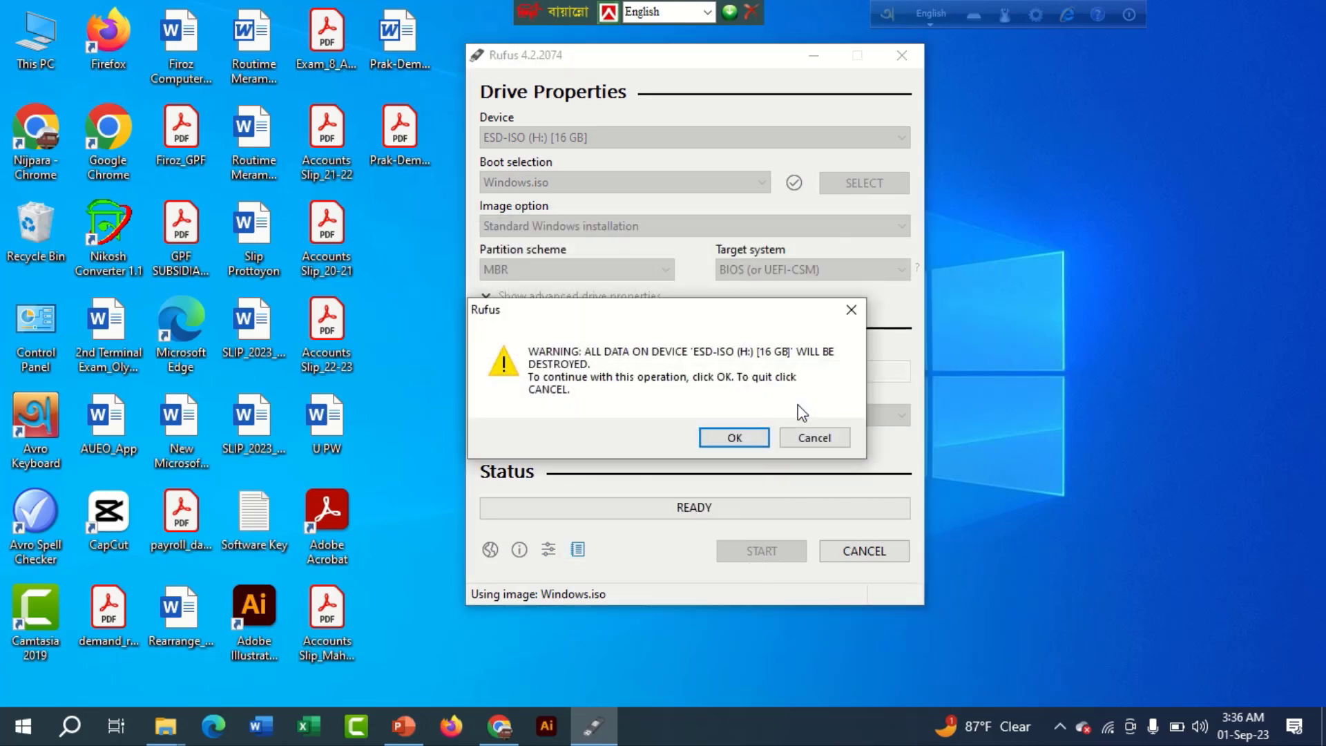
left_click(734, 438)
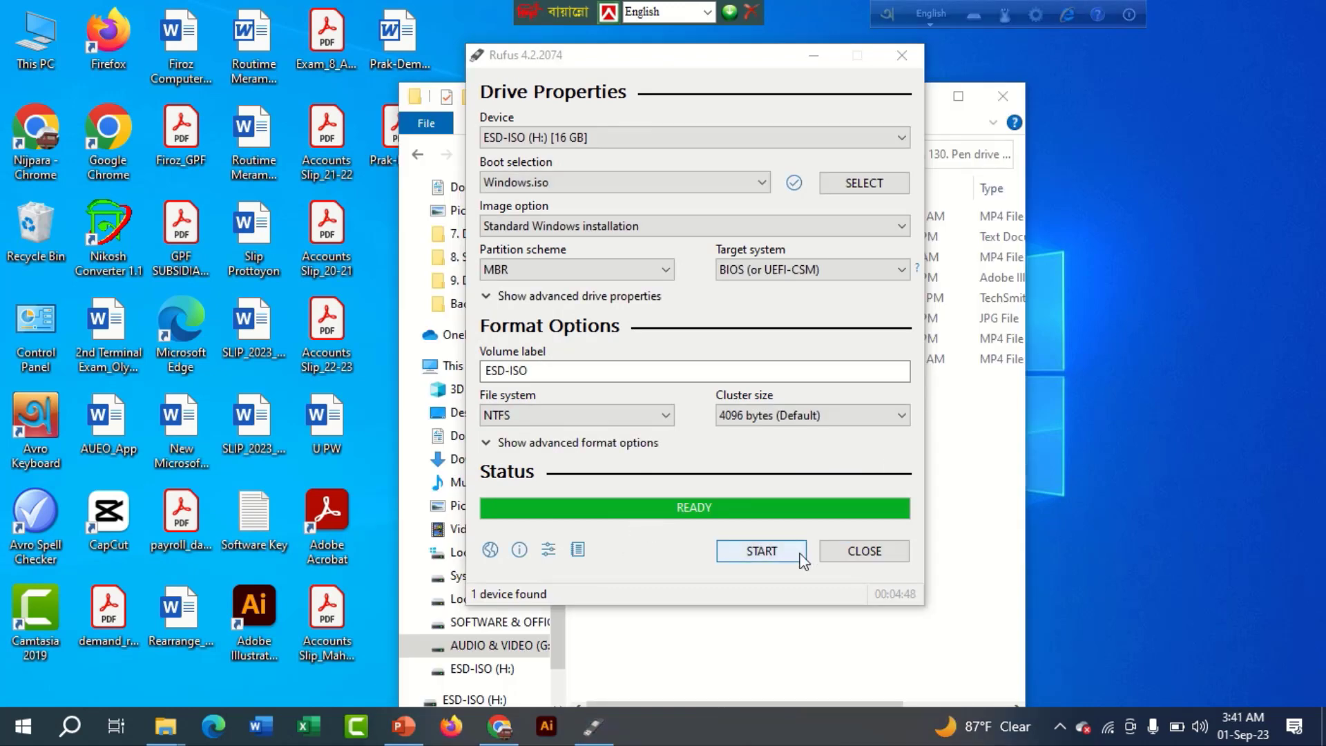
left_click(864, 551)
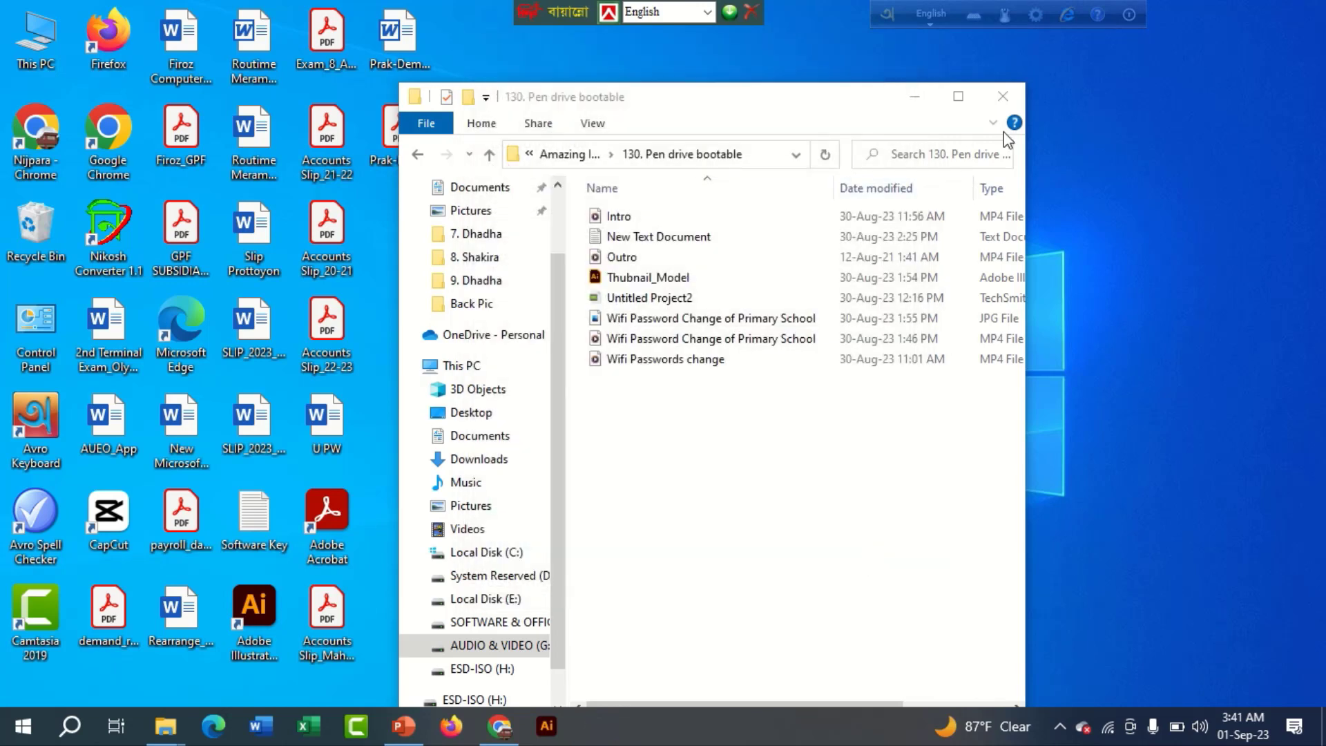
Minimize the folder window and inspect the boot files on the ESD-ISO (H:) drive through This PC
left_click(922, 101)
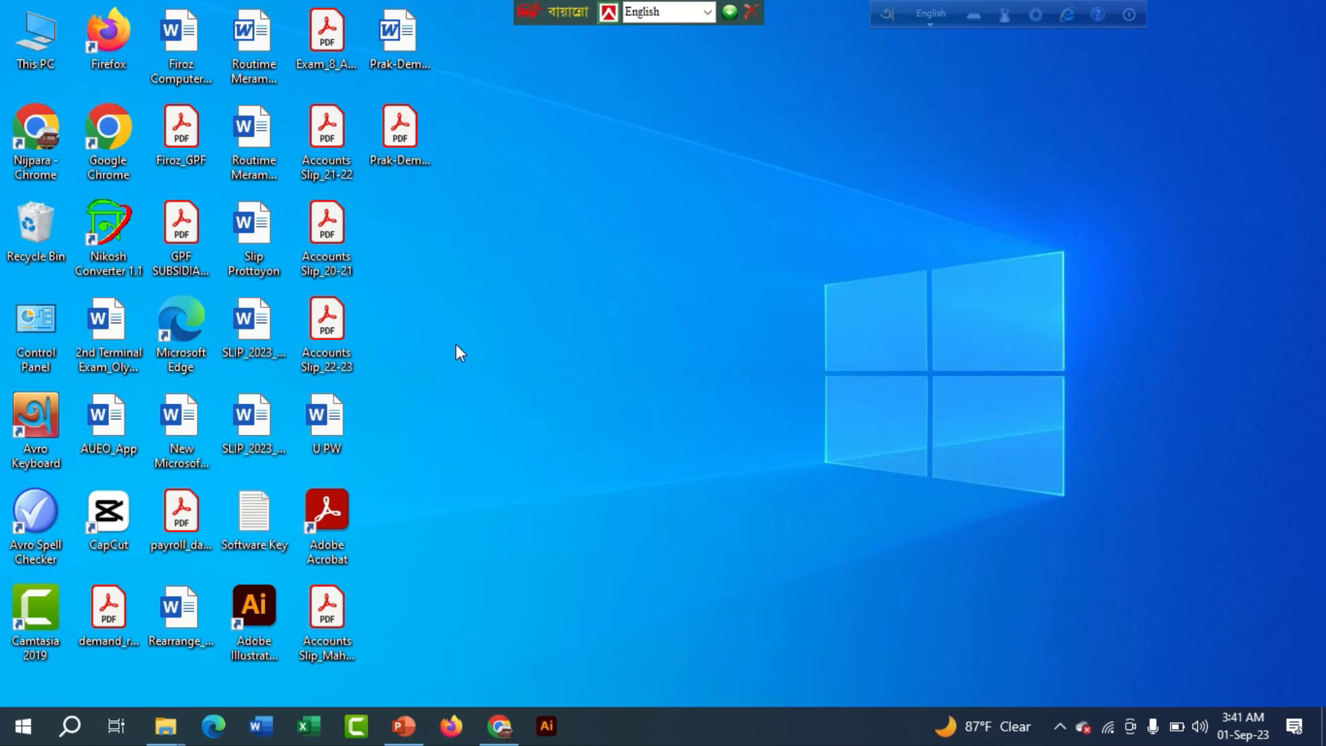
double_click(33, 23)
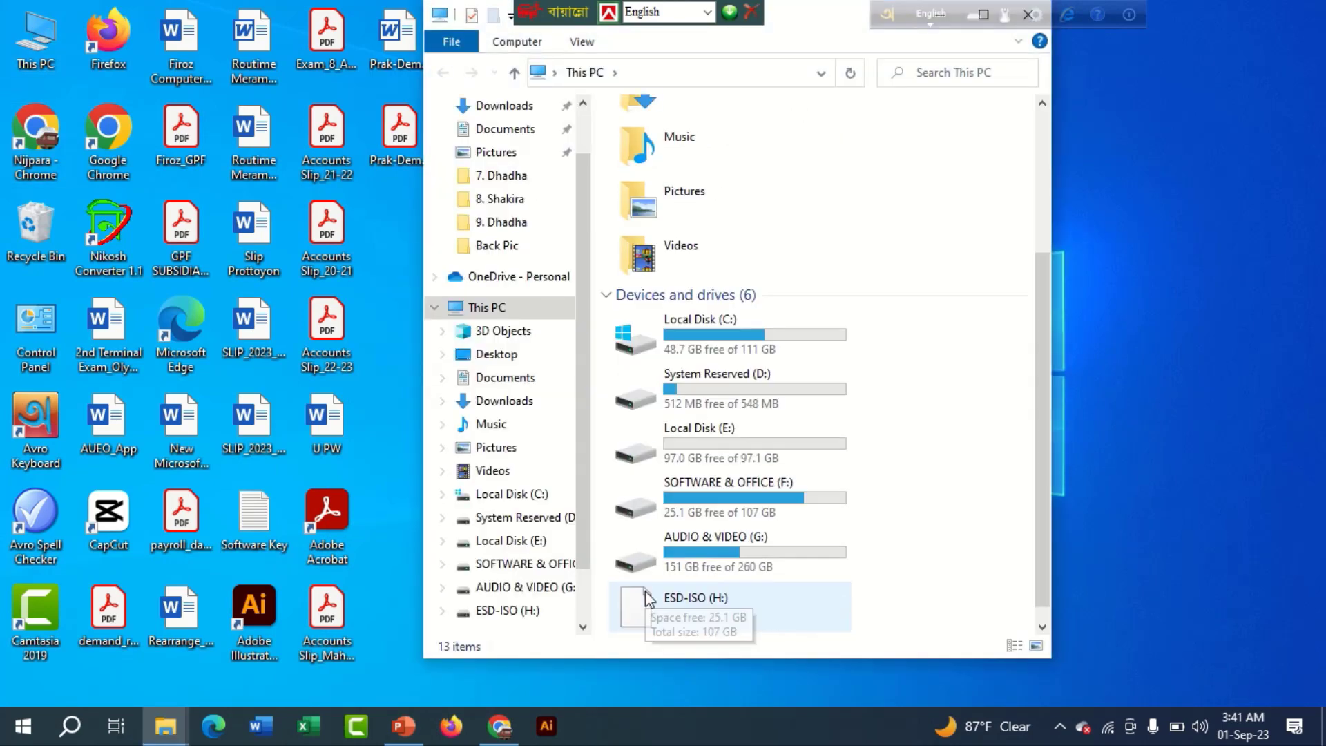
double_click(710, 600)
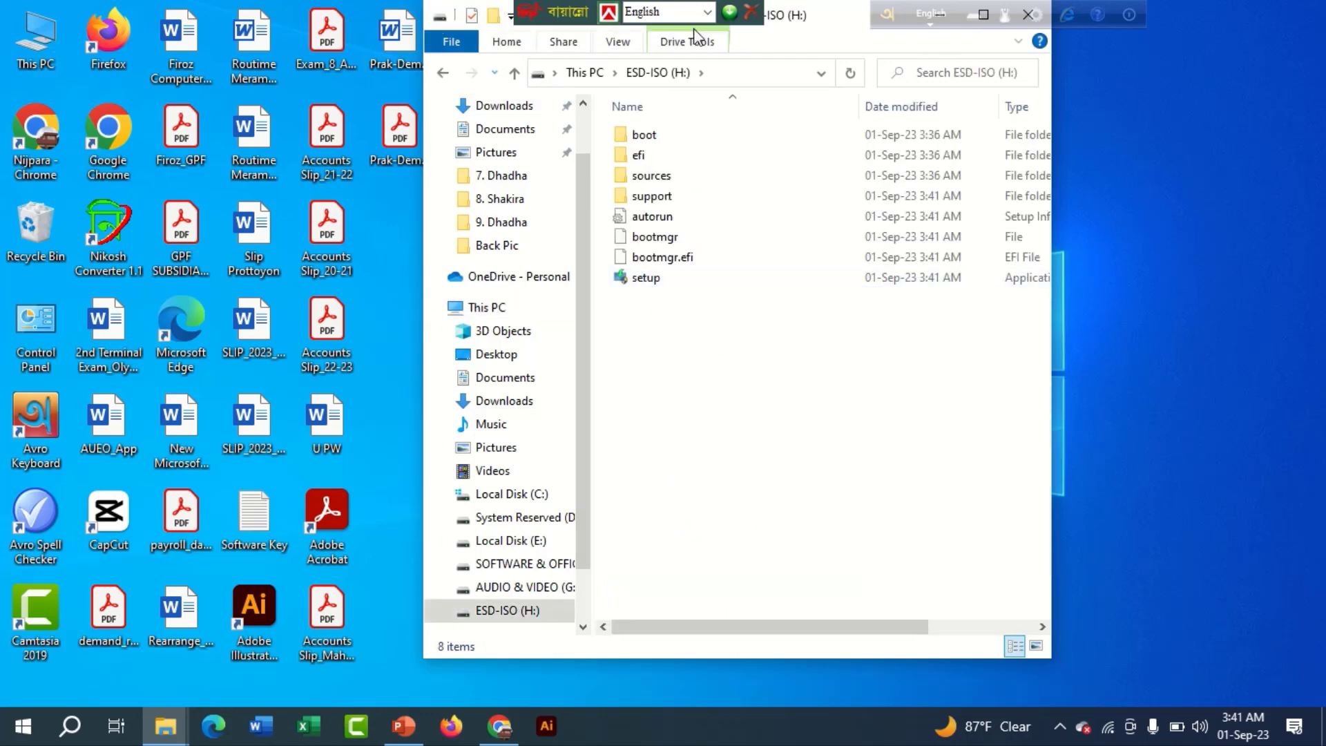
left_click_drag(695, 31, 654, 106)
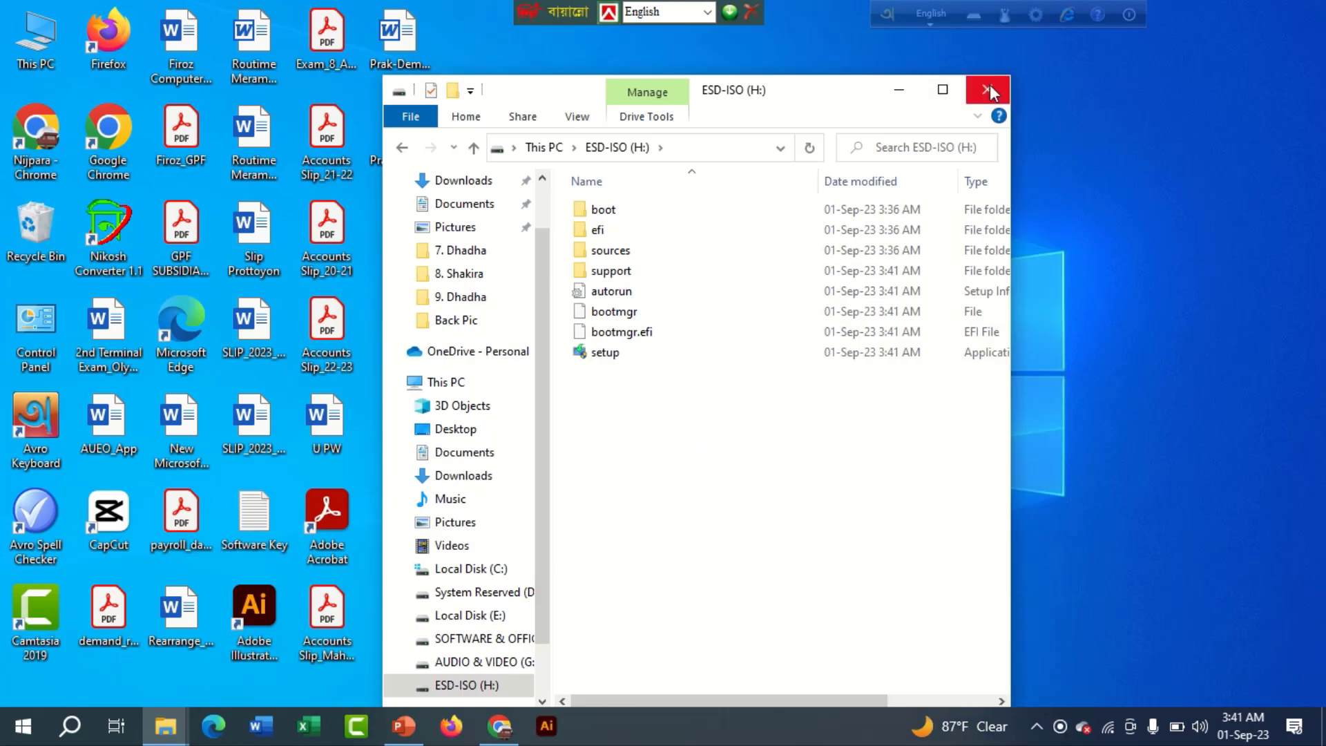